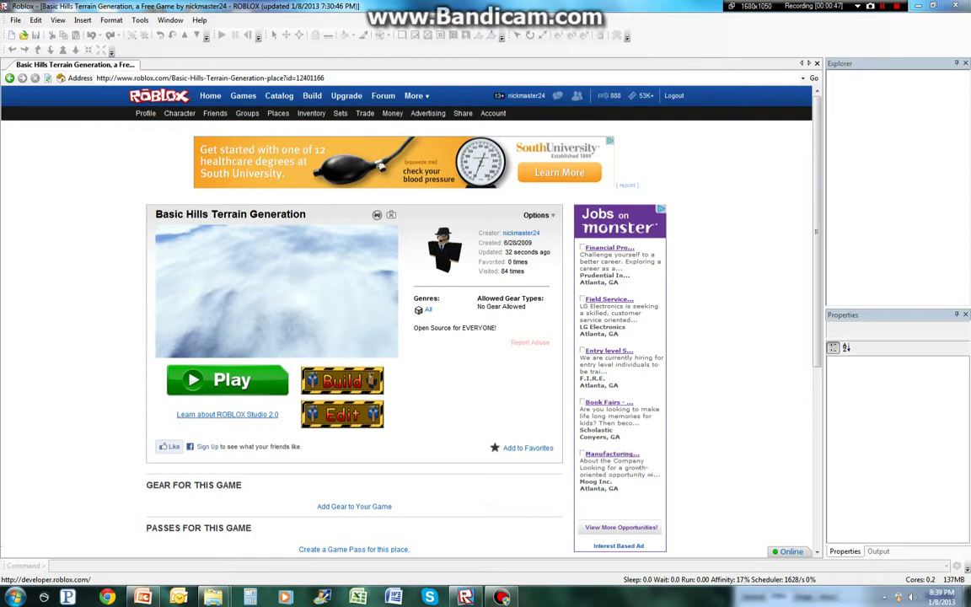
Open the Basic Hills Terrain Generation place for editing and expand Workspace and its GuiScript object.
left_click(341, 414)
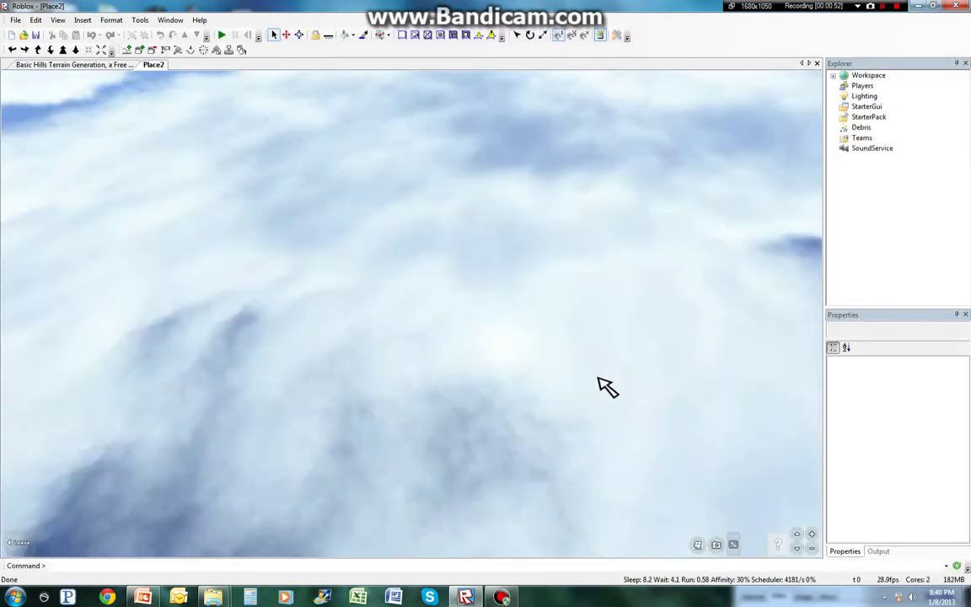
right_click_drag(625, 236, 632, 246)
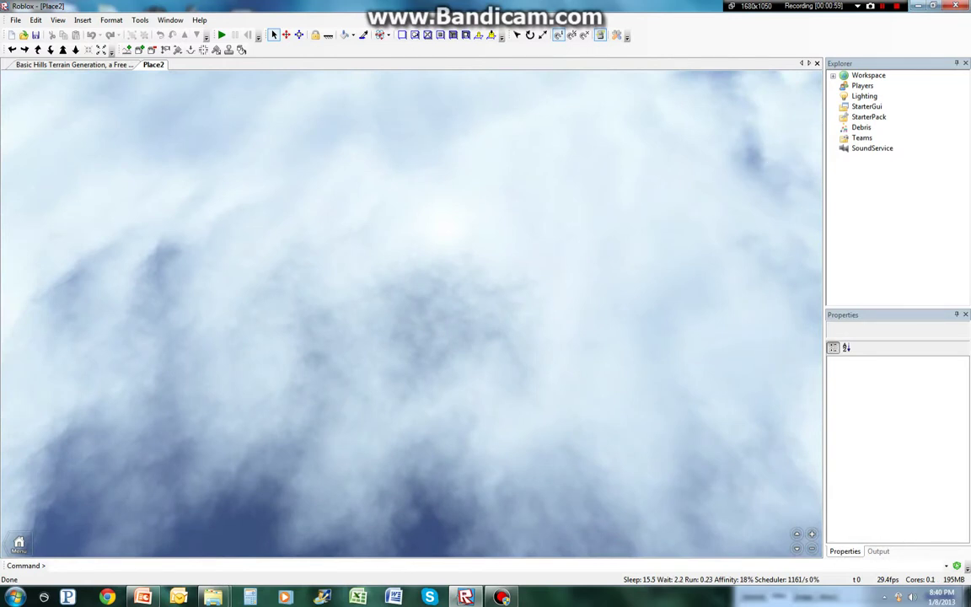
double_click(868, 76)
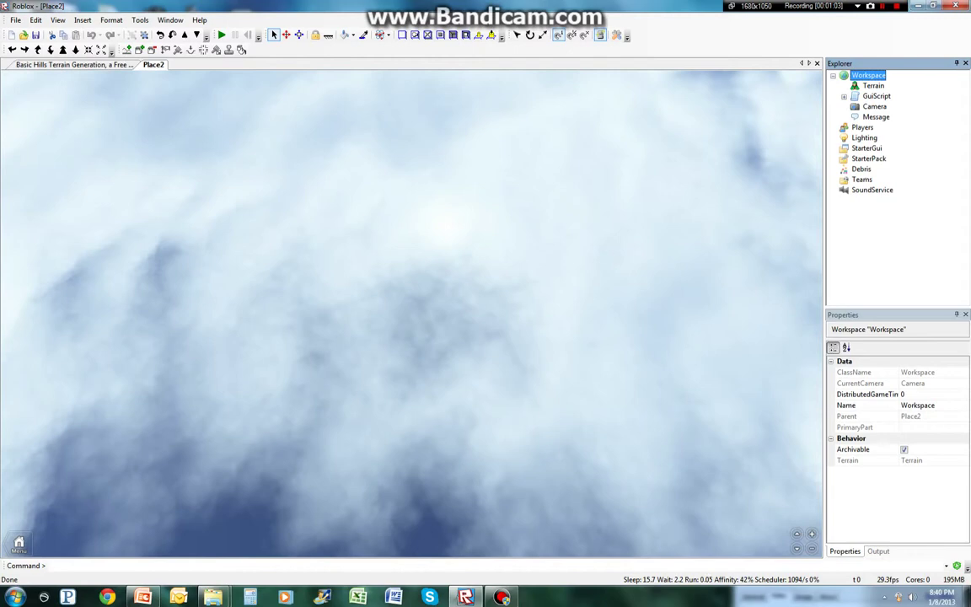
left_click(843, 96)
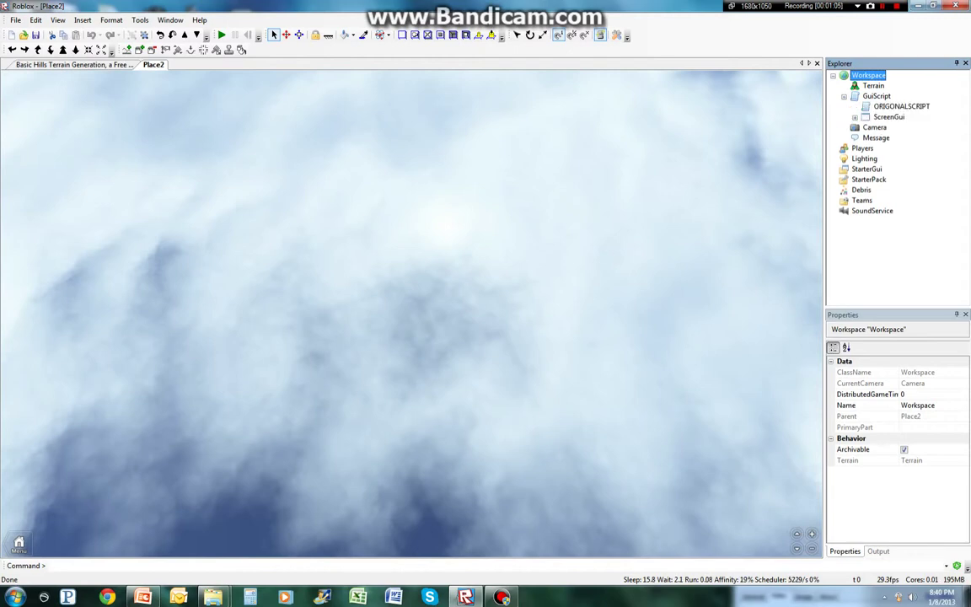
Move ORIGONALSCRIPT out of GuiScript so that it sits directly under Workspace.
left_click(900, 107)
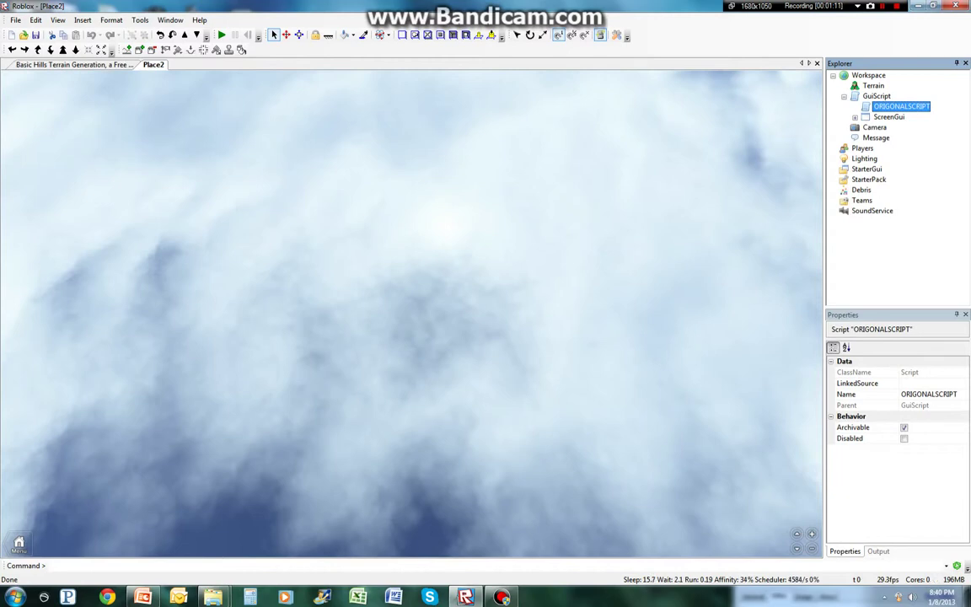
left_click_drag(900, 106, 867, 76)
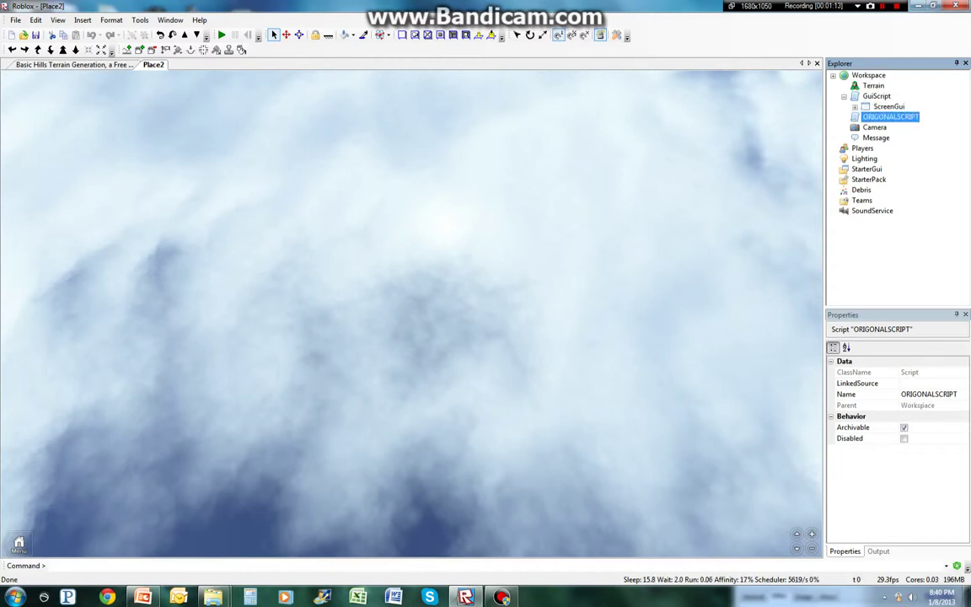
left_click(895, 257)
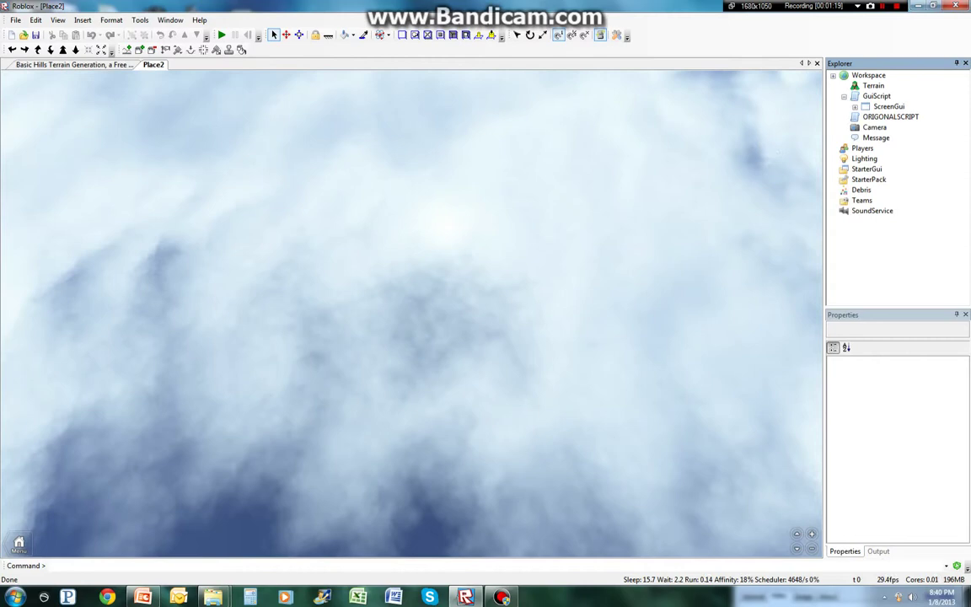
Publish the place to ROBLOX as an update of the existing place Basic Hills Terrain Generation.
left_click(15, 20)
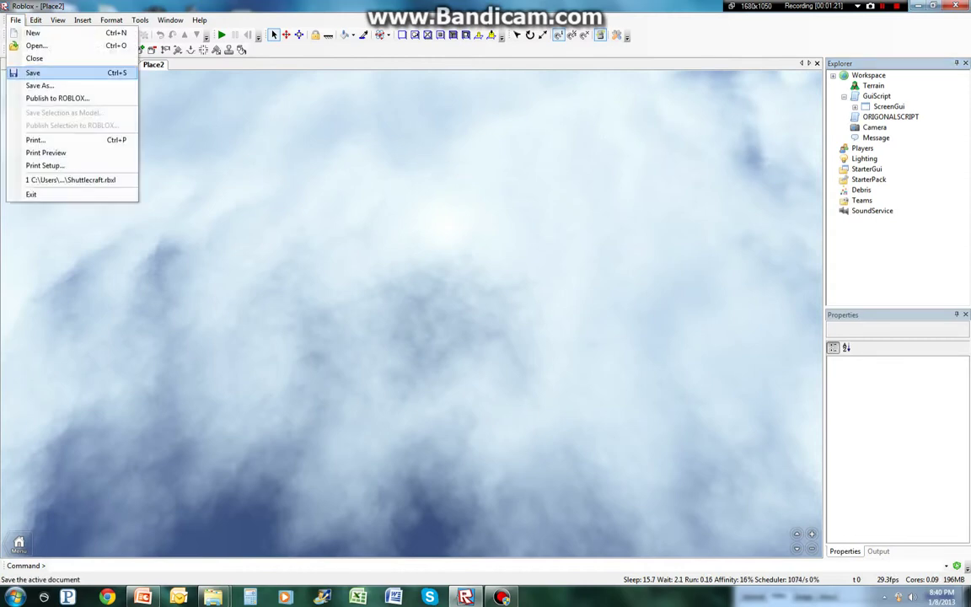
left_click(58, 98)
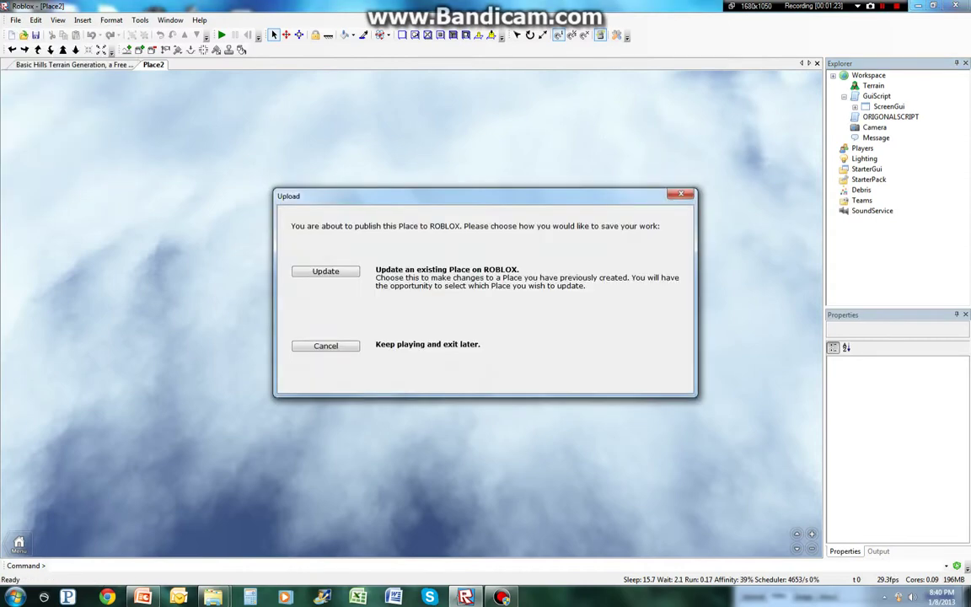
left_click(325, 272)
scroll(325, 287, "down", 15)
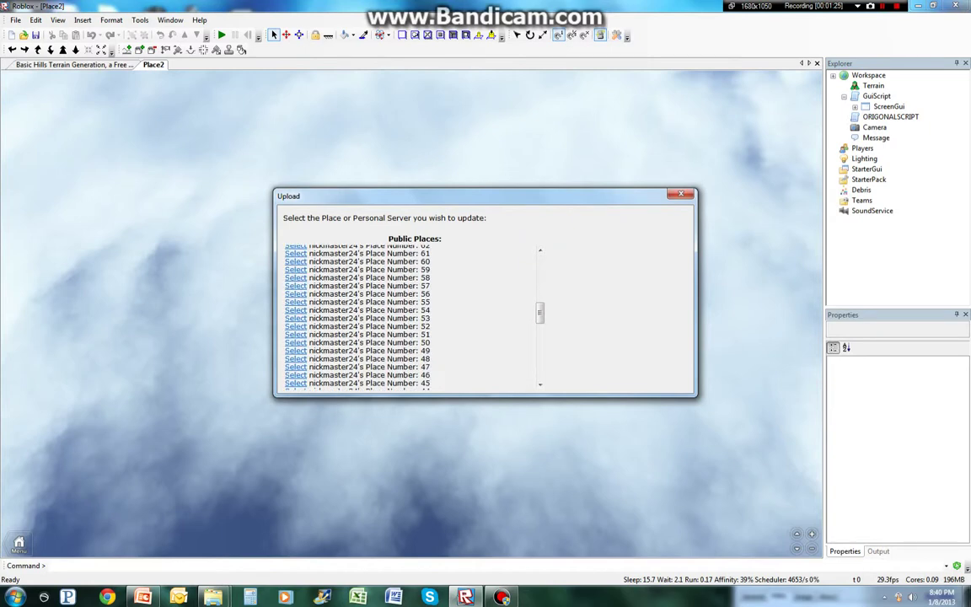
scroll(412, 317, "down", 4)
scroll(413, 317, "up", 20)
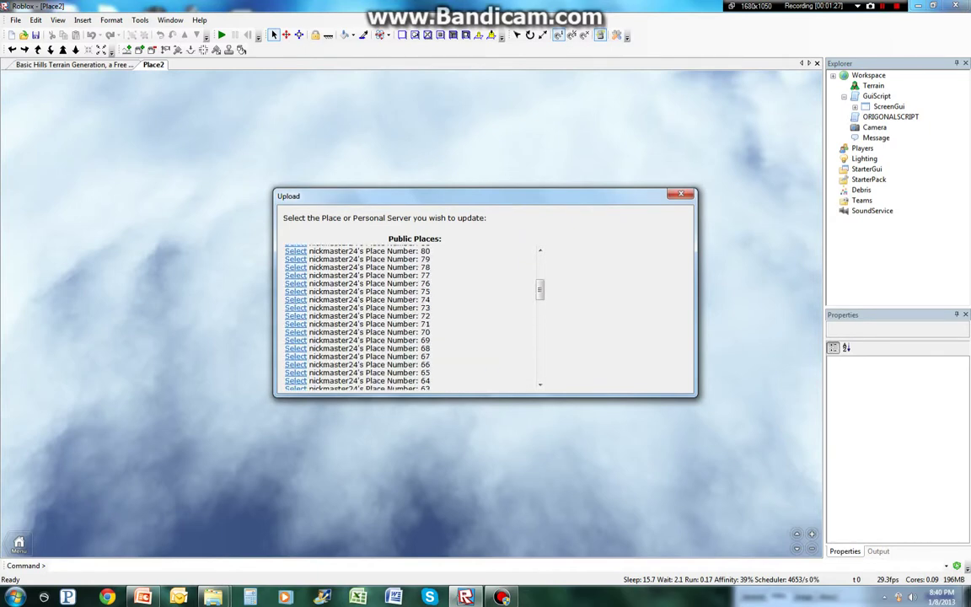
scroll(413, 317, "down", 20)
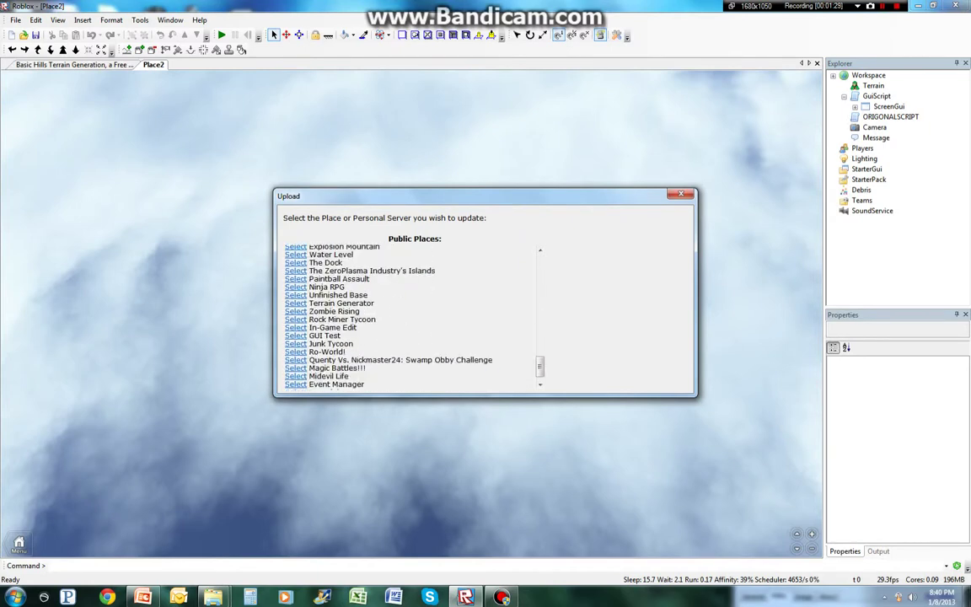
scroll(413, 317, "up", 4)
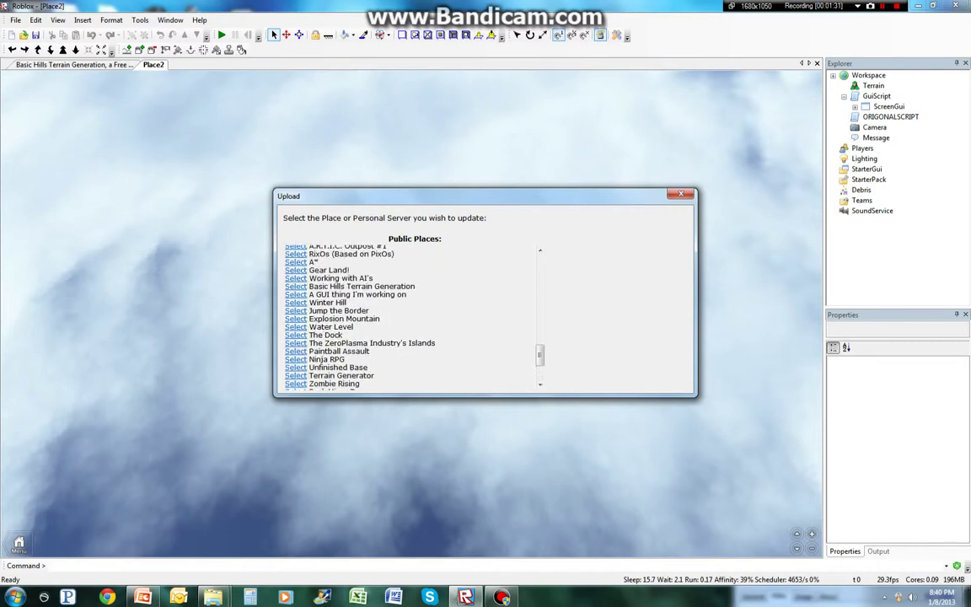
left_click(294, 286)
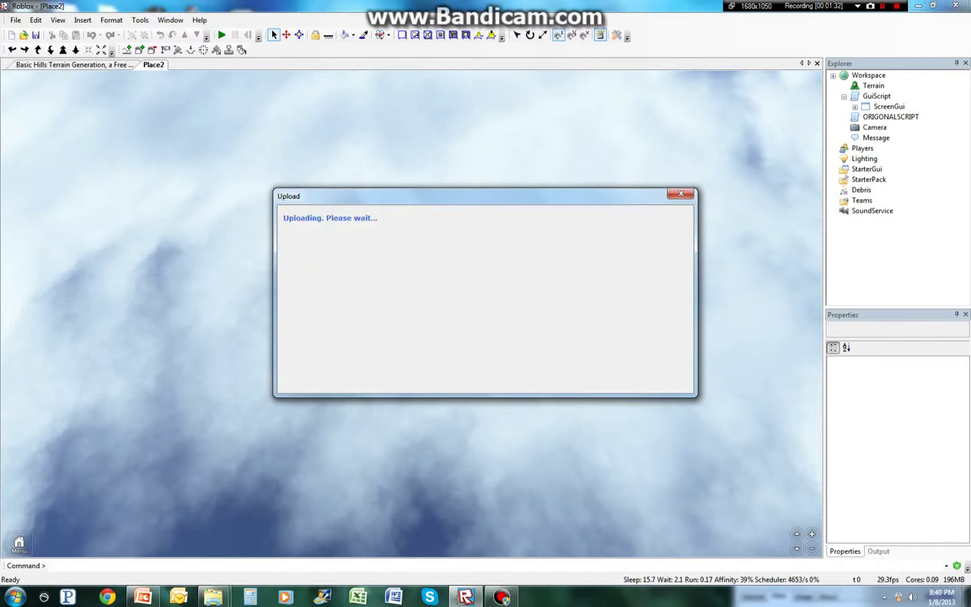
left_click(667, 374)
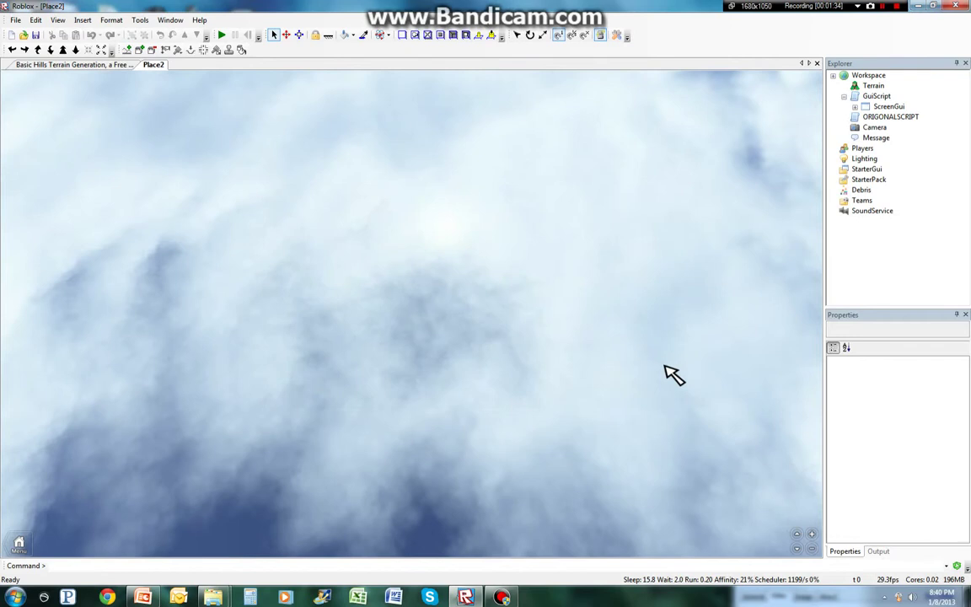
Collapse GuiScript and launch a Play Solo test of the place.
left_click(844, 96)
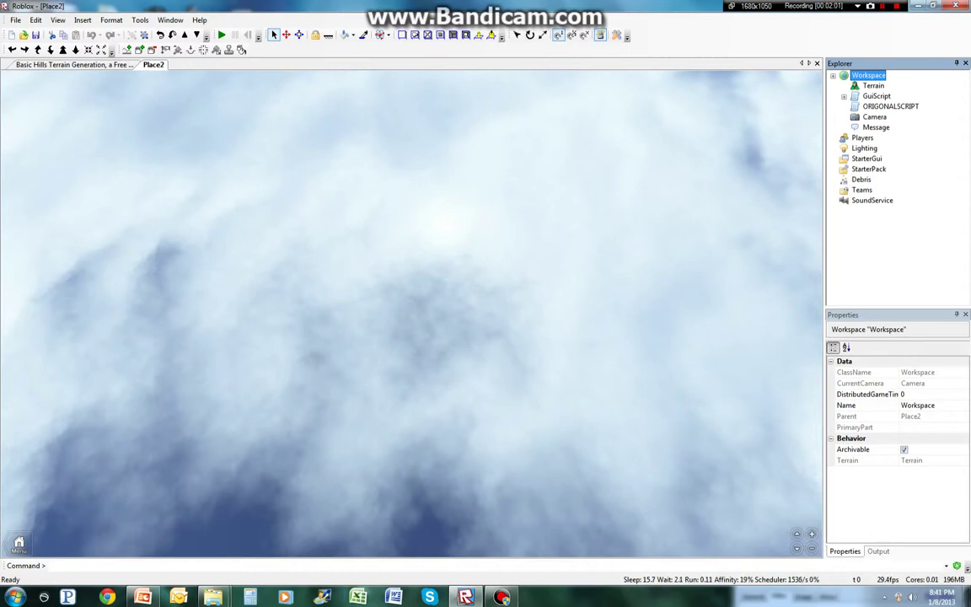
left_click(140, 19)
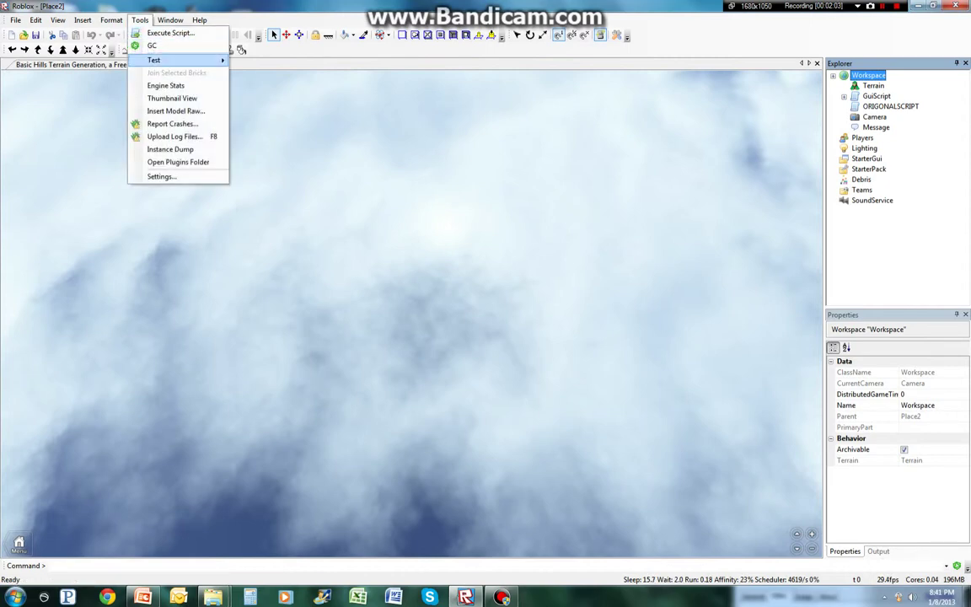
mouse_move(153, 60)
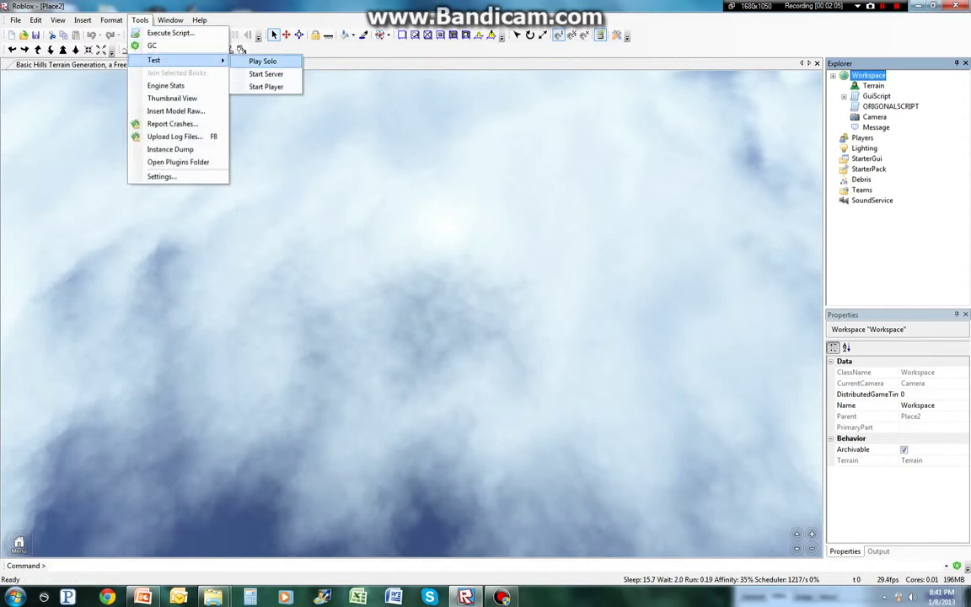
left_click(317, 87)
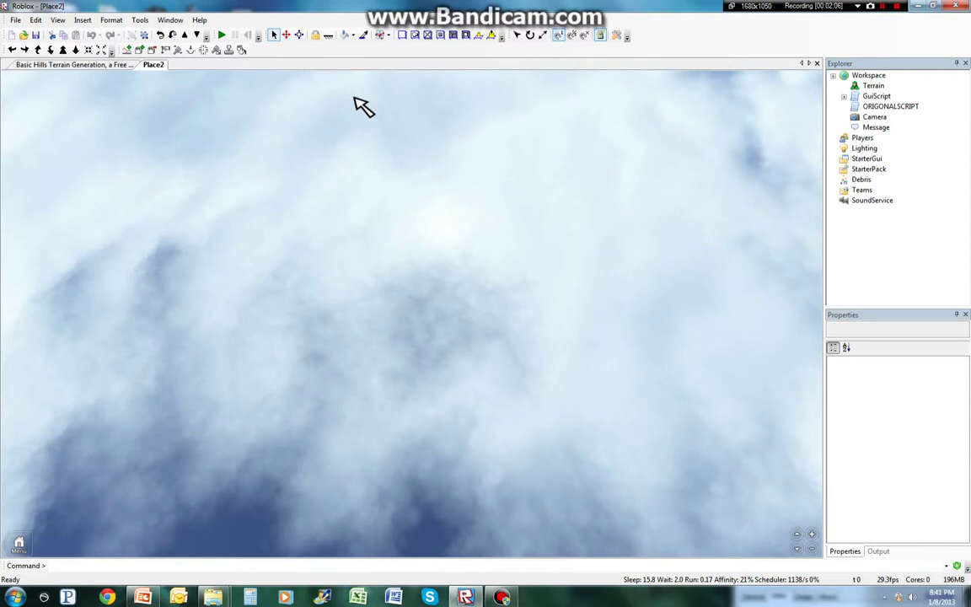
left_click(140, 20)
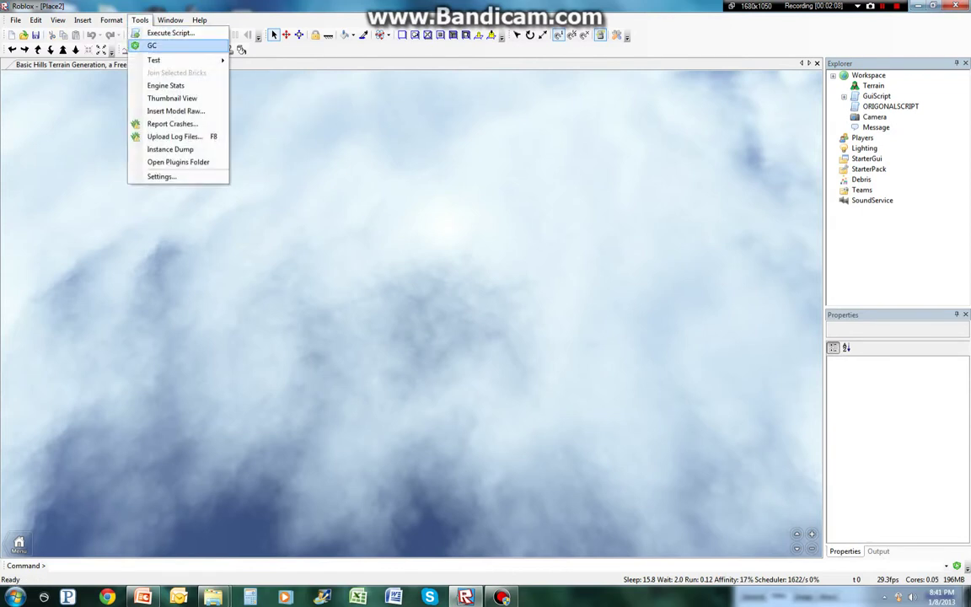
mouse_move(153, 59)
left_click(263, 61)
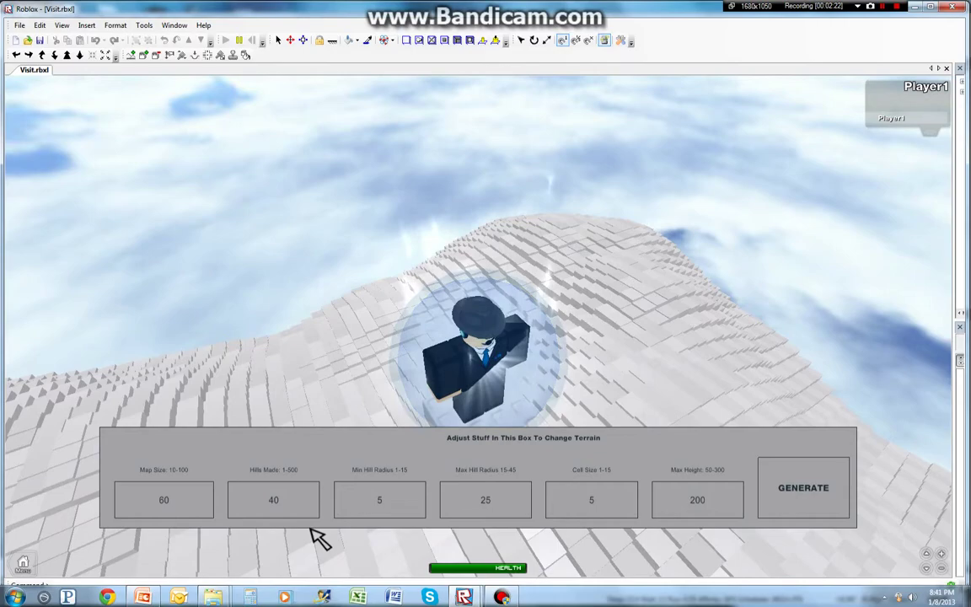
Walk the character around the generated terrain to view it, and close the test session without saving Visit.rbxl.
right_click_drag(681, 276, 681, 276)
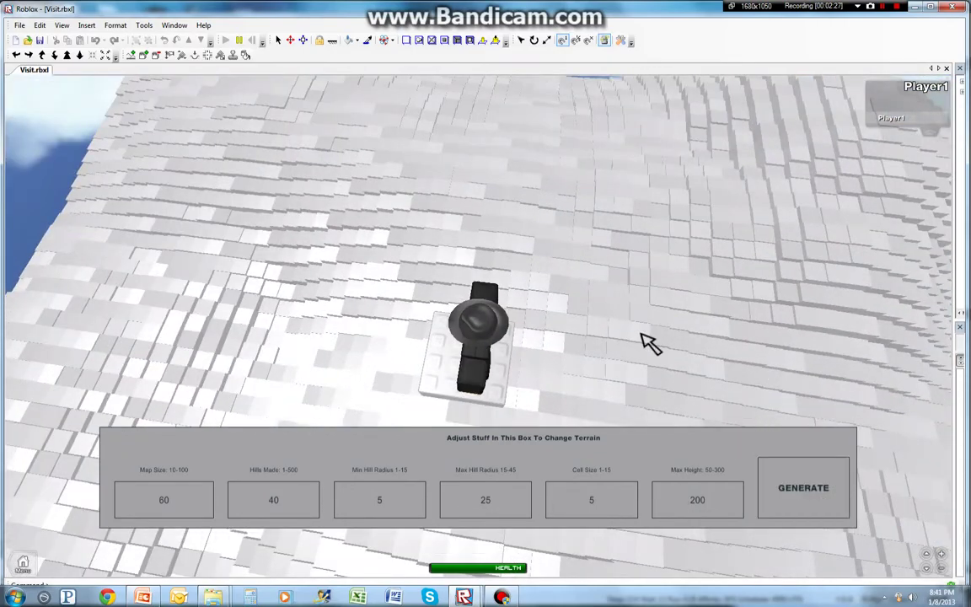
right_click_drag(641, 334, 641, 333)
right_click_drag(663, 298, 663, 298)
key("w")
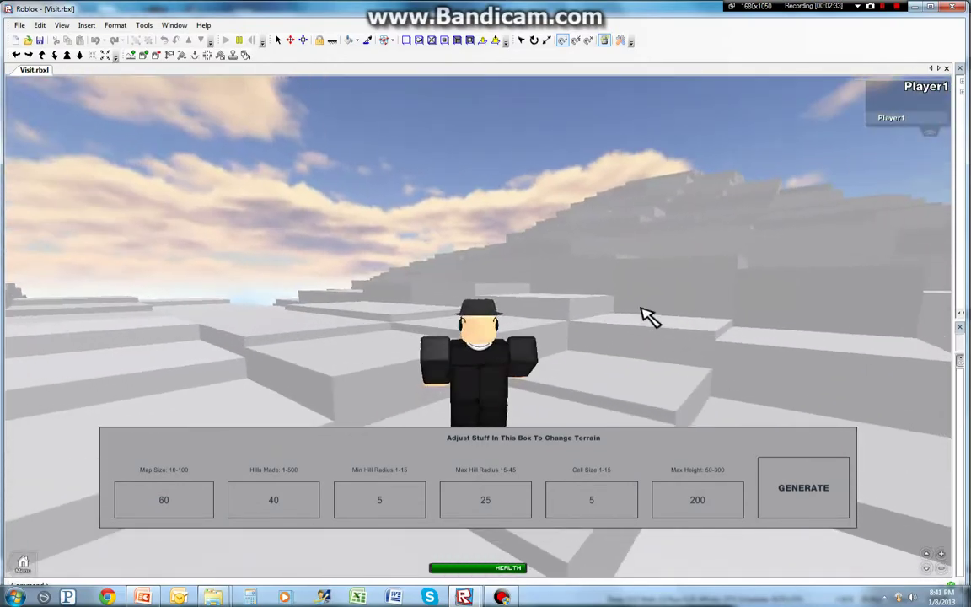
key("s")
right_click_drag(627, 322, 628, 321)
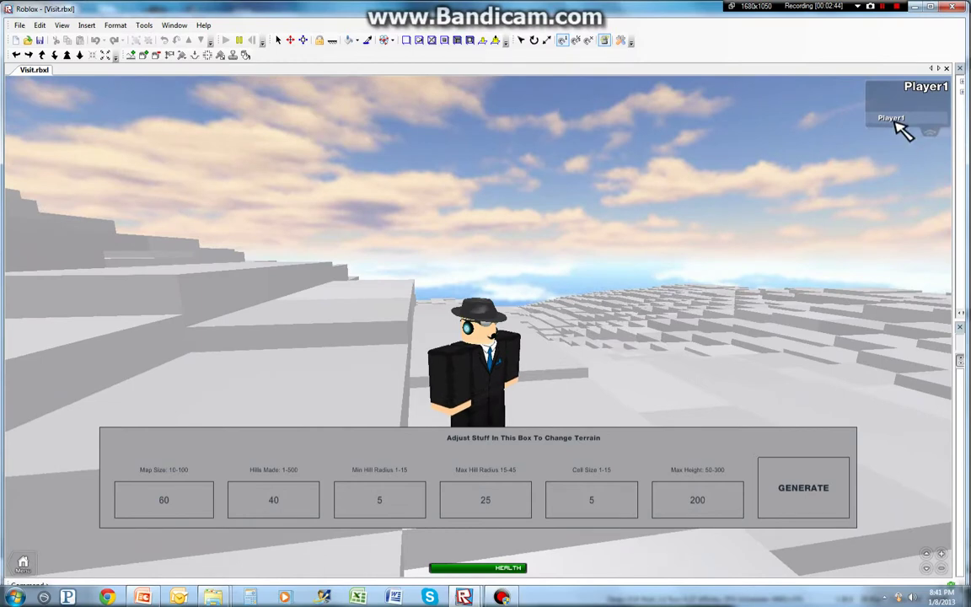
left_click(952, 7)
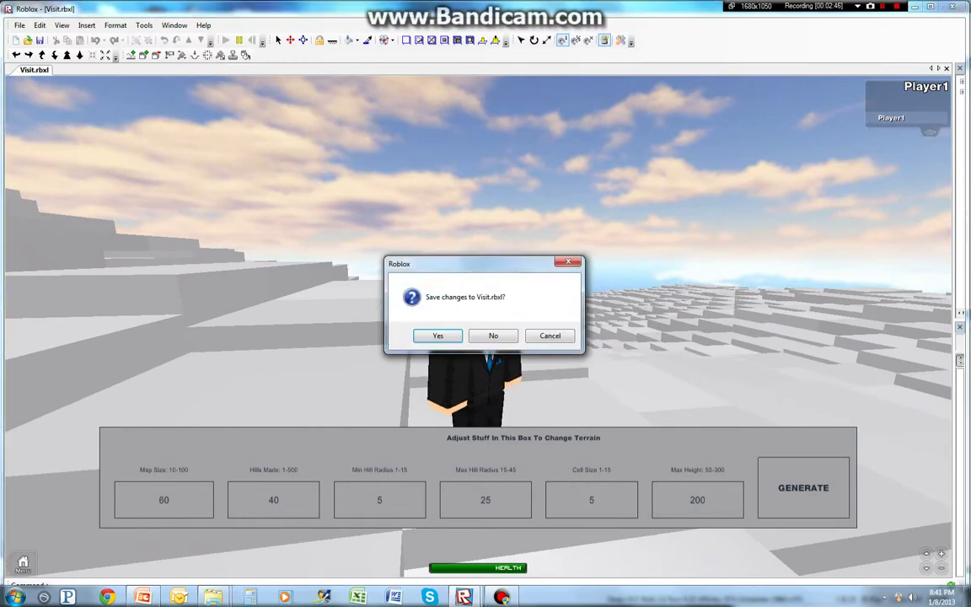
left_click(493, 335)
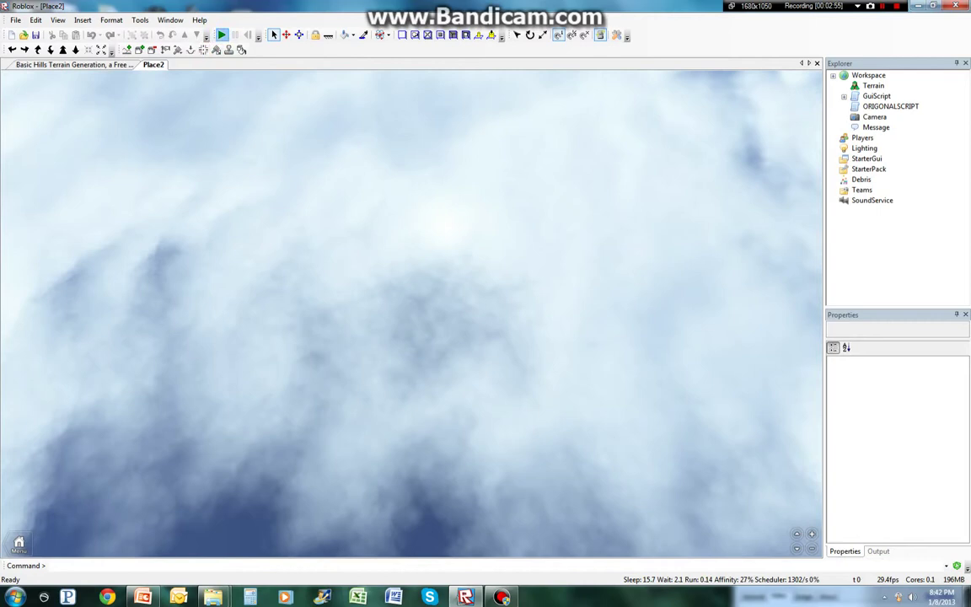
Run the simulation in Place2, examine the generated hills from beneath, the side and above, and reset the simulation.
left_click(221, 35)
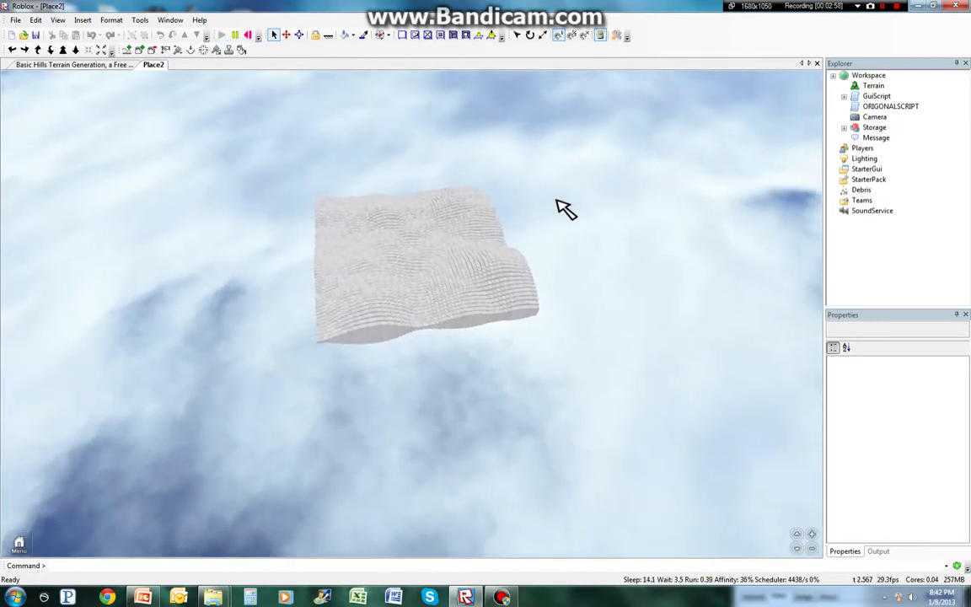
key("w")
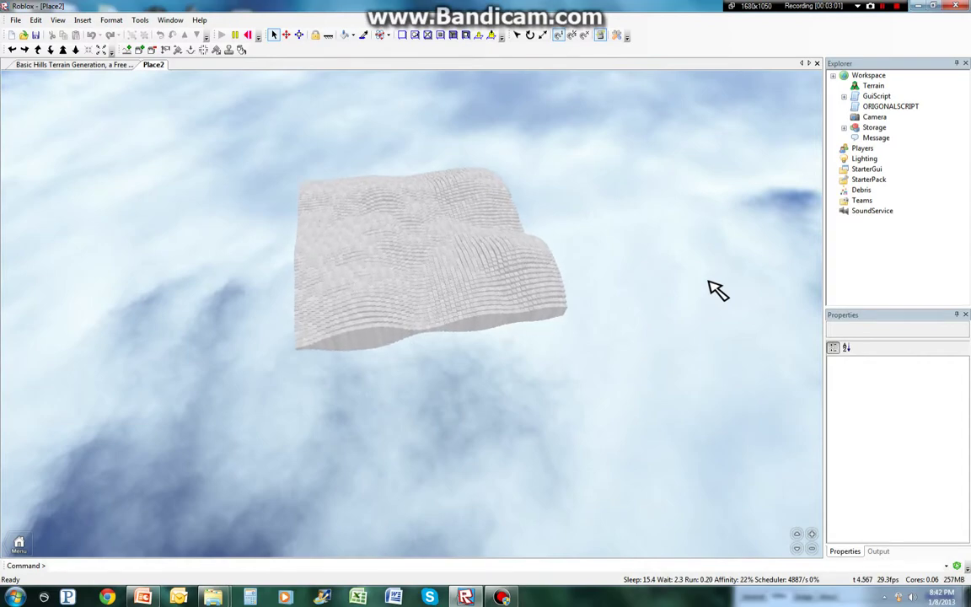
key("w")
right_click_drag(656, 347, 656, 347)
key("w")
key("w")
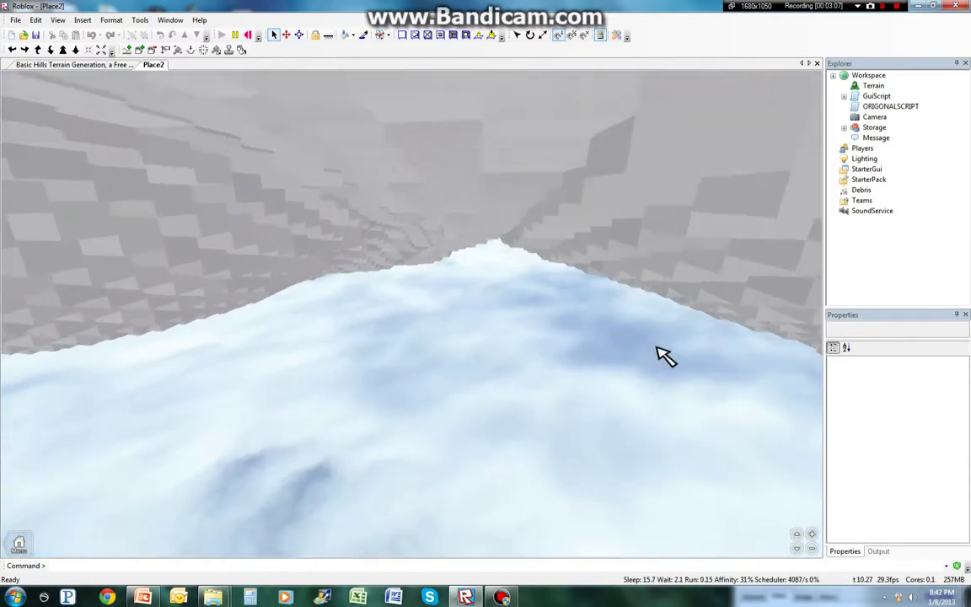
scroll(666, 355, "up", 10)
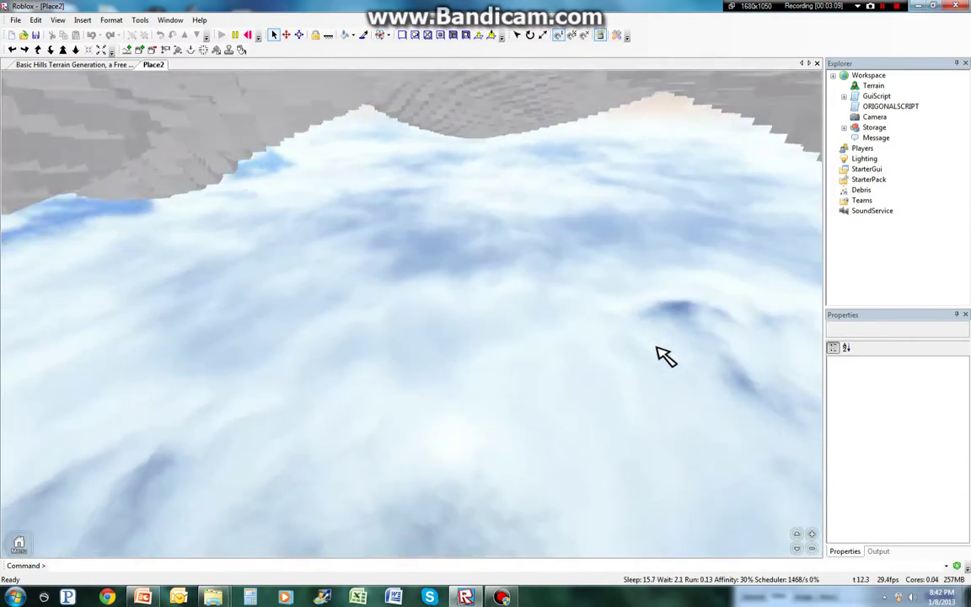
scroll(666, 356, "up", 10)
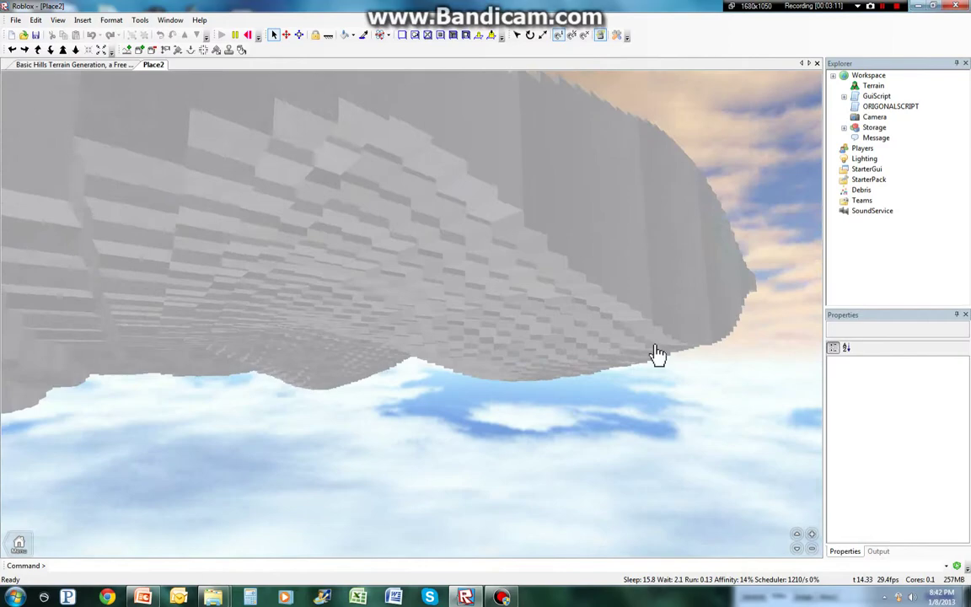
right_click_drag(656, 347, 656, 347)
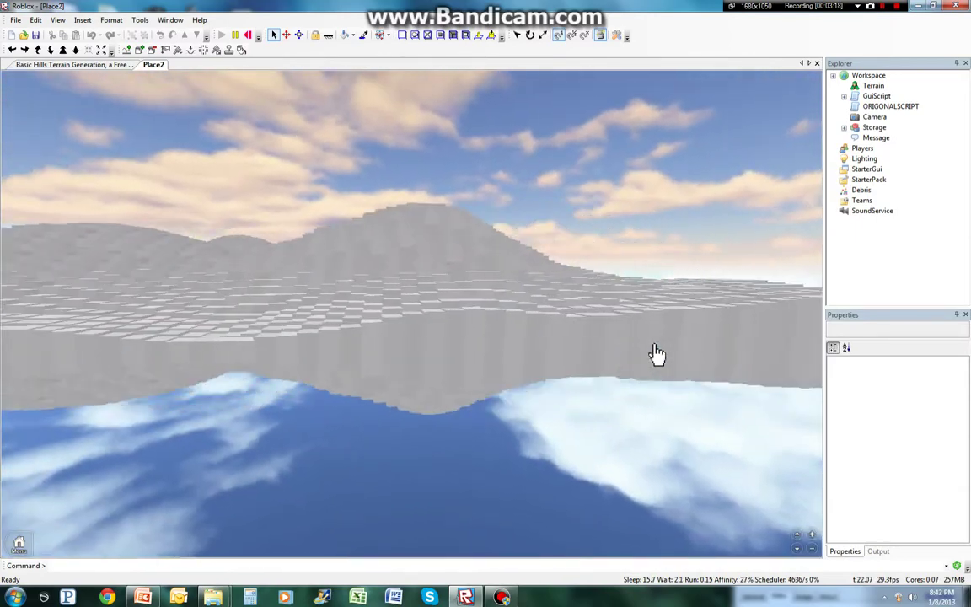
key("w")
right_click_drag(656, 349, 656, 348)
key("w")
key("w")
key("w")
key("w")
key("w")
key("w")
right_click_drag(801, 256, 801, 255)
right_click_drag(695, 182, 522, 90)
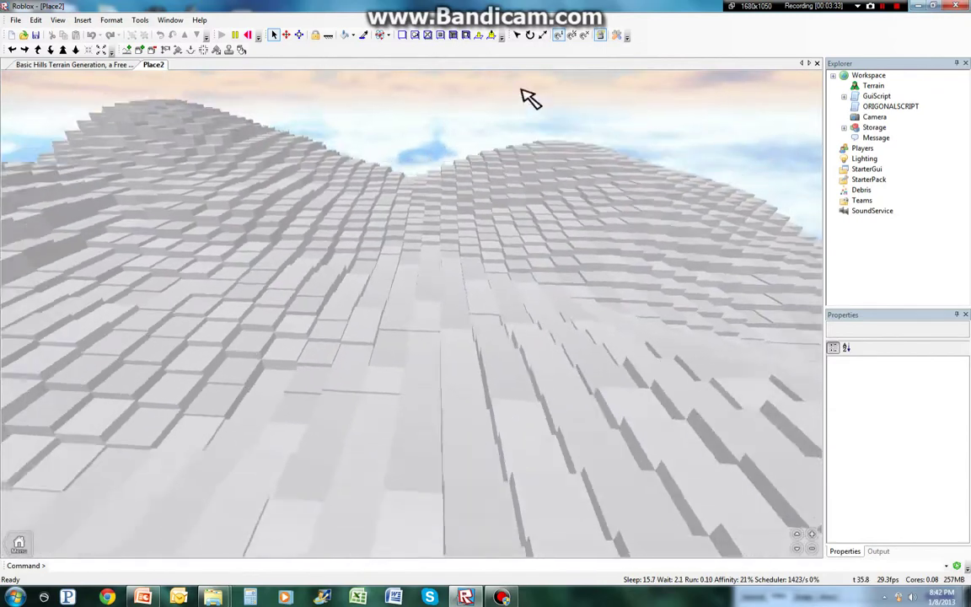
left_click(246, 35)
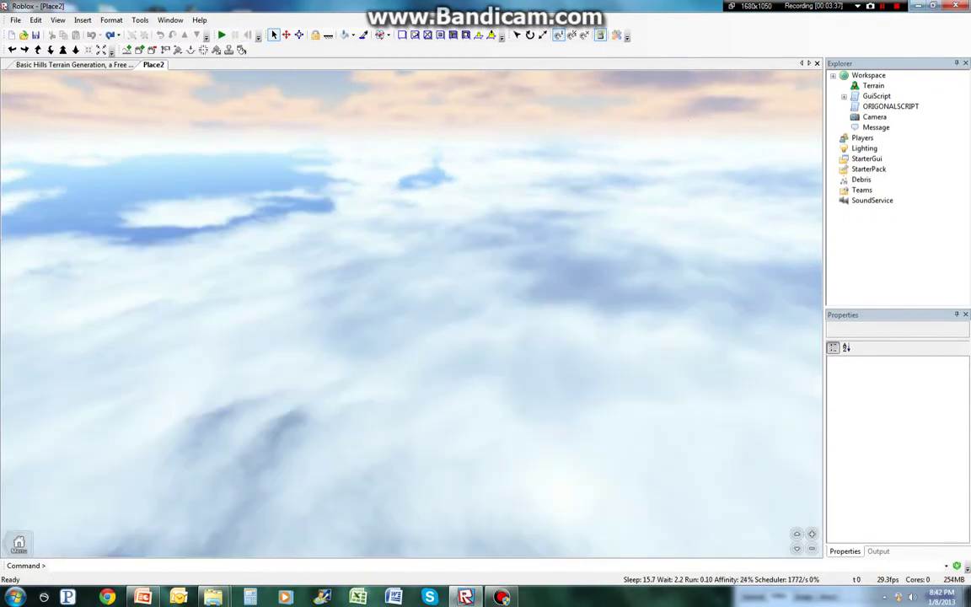
Open the source code of ORIGONALSCRIPT in the script editor.
double_click(890, 106)
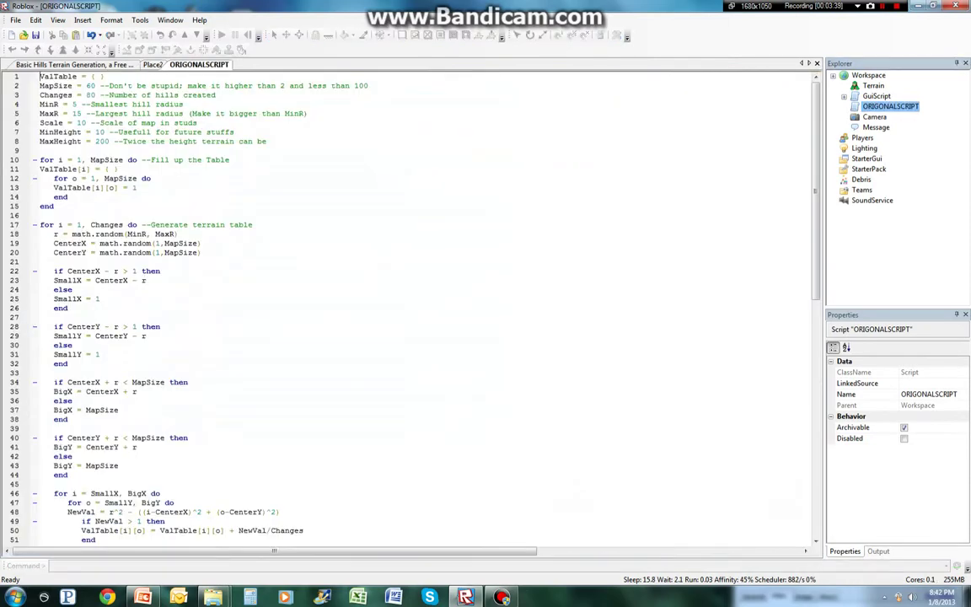
Delete the leading digit of the MapSize value, leaving 0, and set Scale to 5 in ORIGONALSCRIPT.
left_click(91, 86)
key("BackSpace")
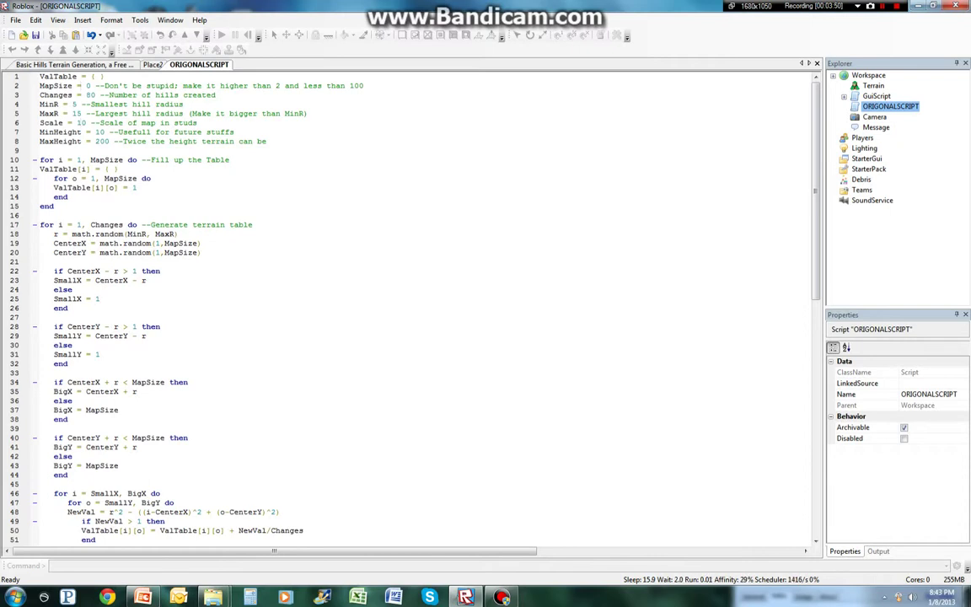
left_click(77, 122)
key("Delete")
key("Delete")
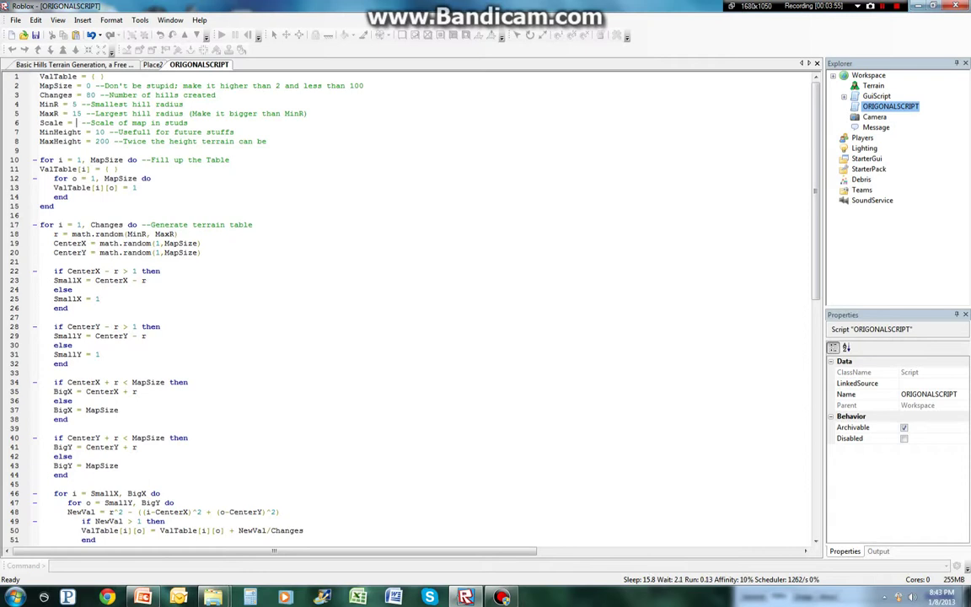
type("5")
Set MaxHeight to 100 and Changes, the number of hills created, to 40.
key("BackSpace")
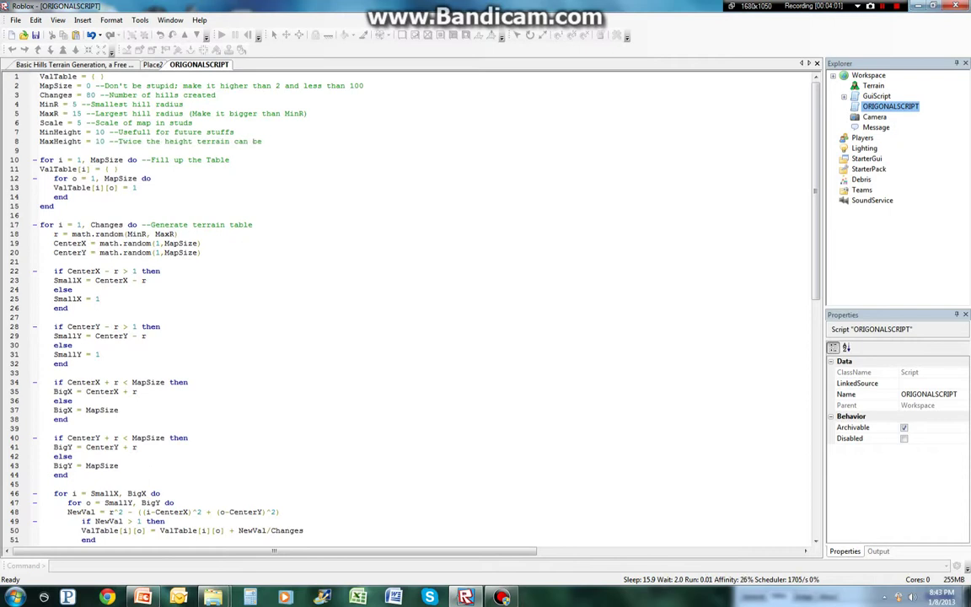
key("BackSpace")
type("10")
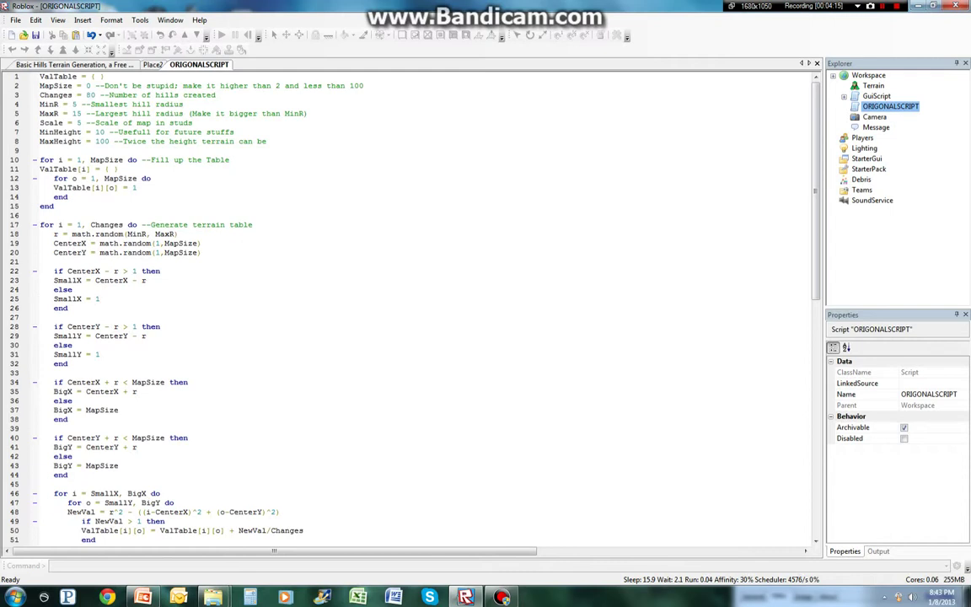
left_click(89, 94)
key("BackSpace")
type("4")
Set MaxR, the largest hill radius, to 25 and close the script editor.
left_click(307, 113)
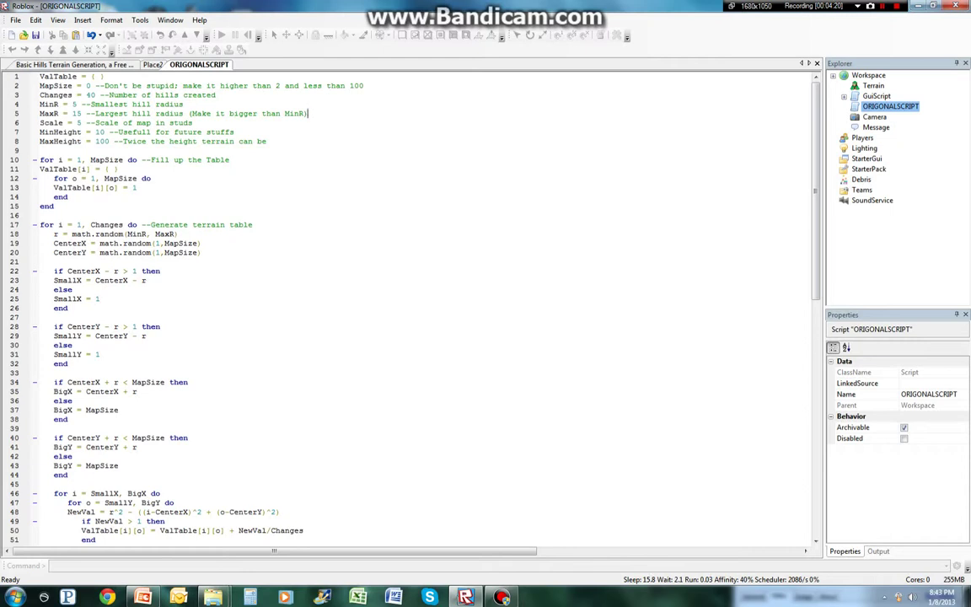
left_click(77, 112)
key("BackSpace")
type("2")
left_click(816, 63)
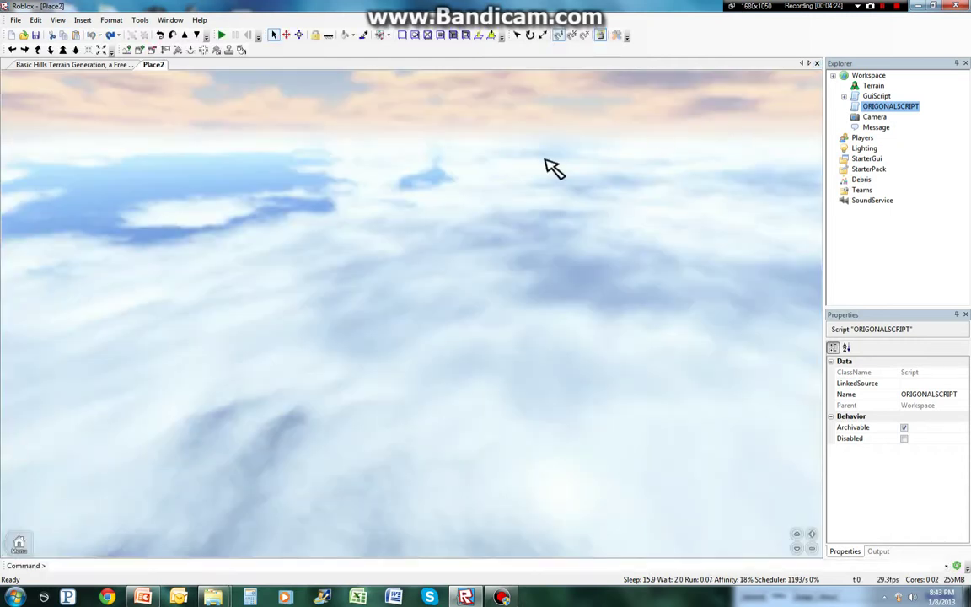
Run the simulation in Place2, look around for the generated terrain, and reset the simulation.
right_click_drag(402, 177, 402, 179)
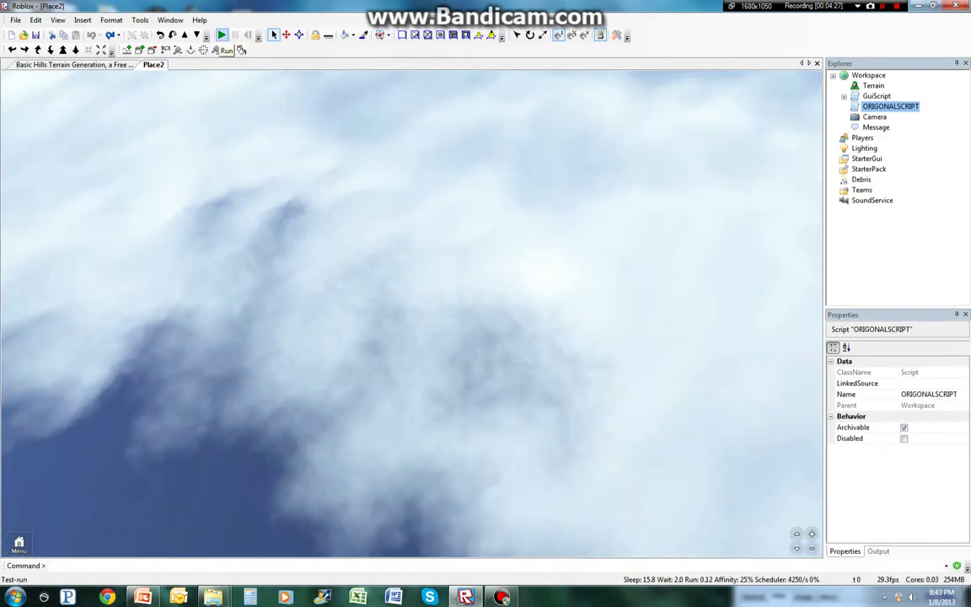
left_click(221, 36)
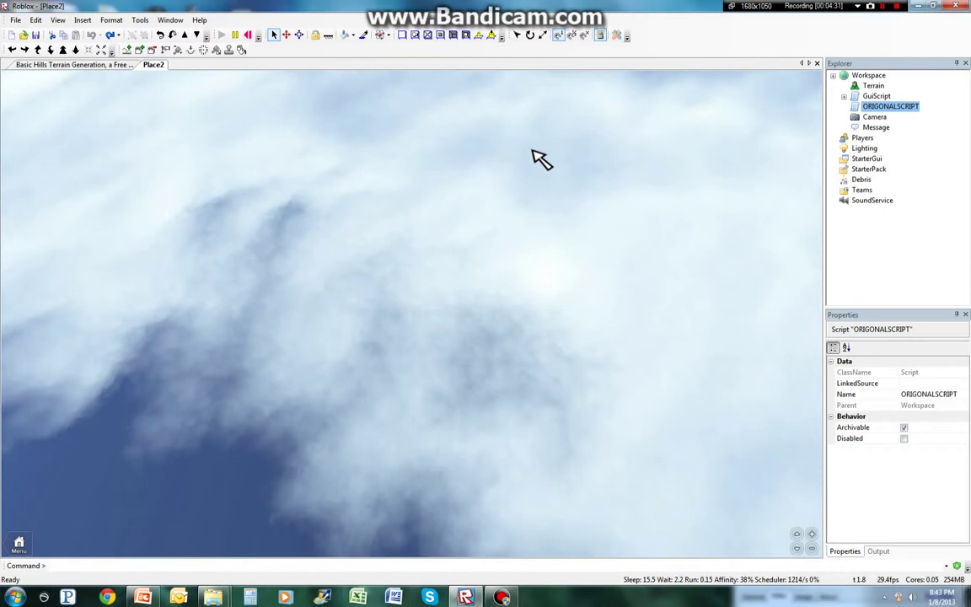
right_click_drag(532, 151, 532, 149)
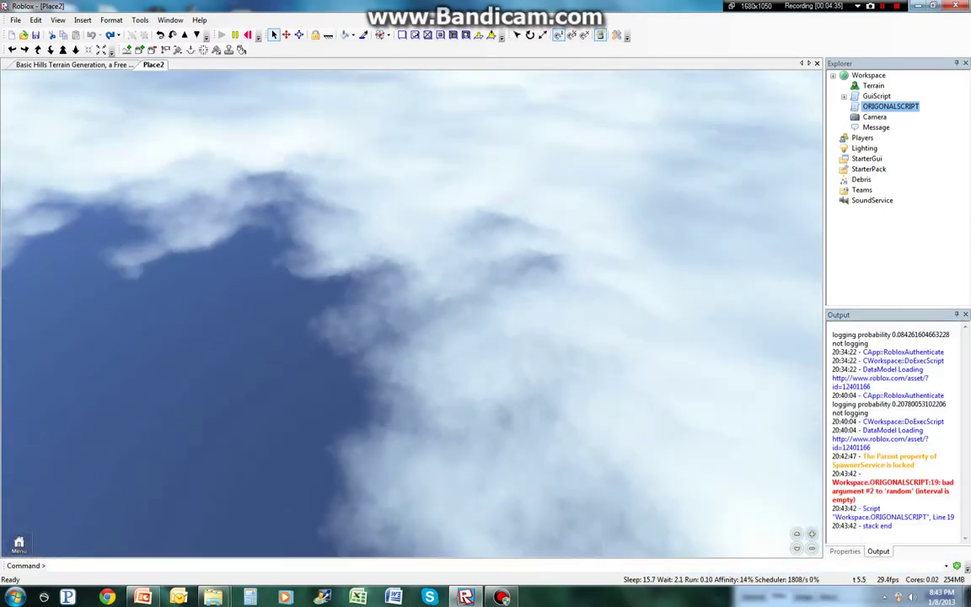
left_click(246, 34)
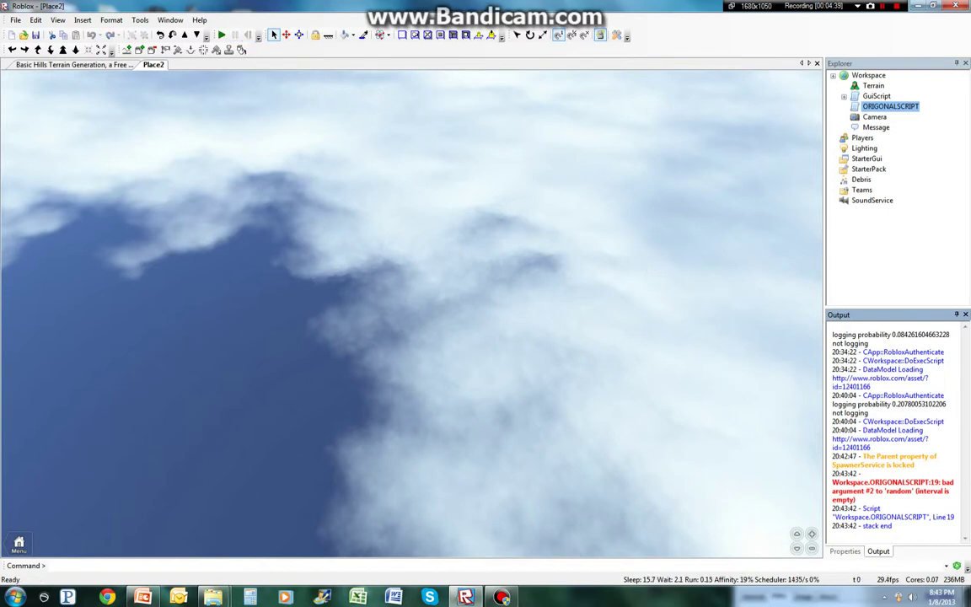
Reopen ORIGONALSCRIPT, set MapSize to 40, and close the script editor.
double_click(890, 106)
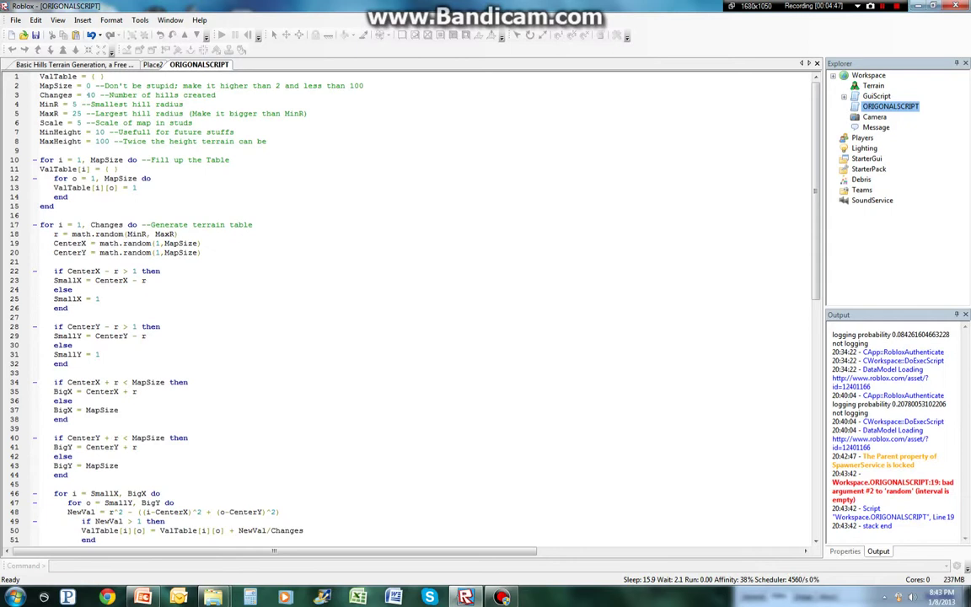
type("4")
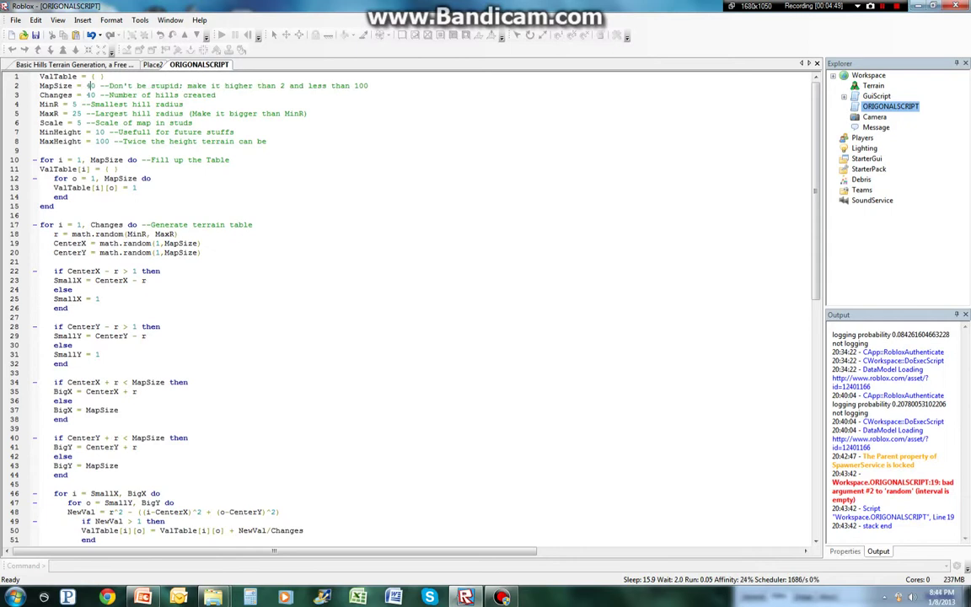
left_click(817, 64)
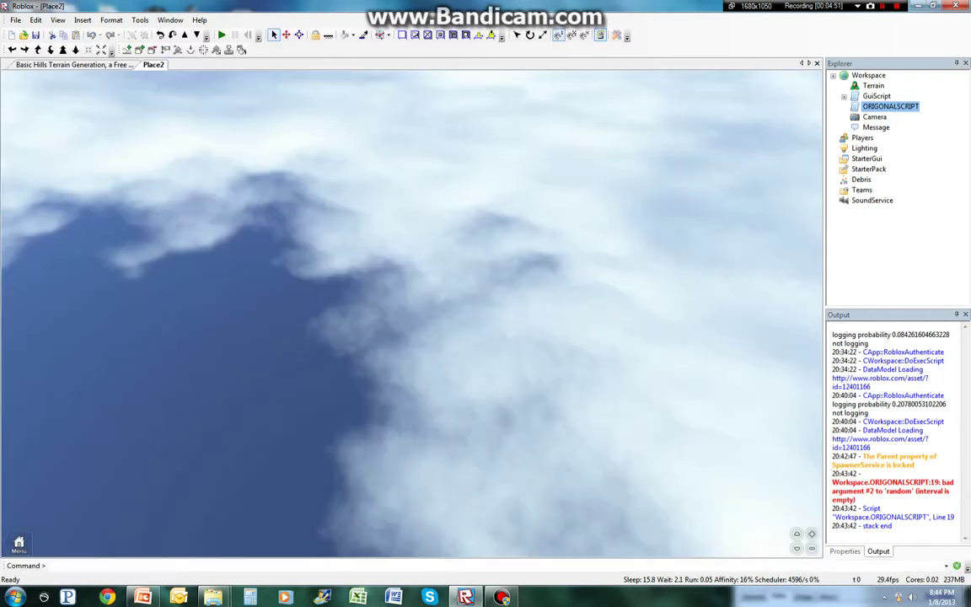
Run the simulation with the corrected map size, view the generated hill from the side and above, and reset it.
left_click(221, 34)
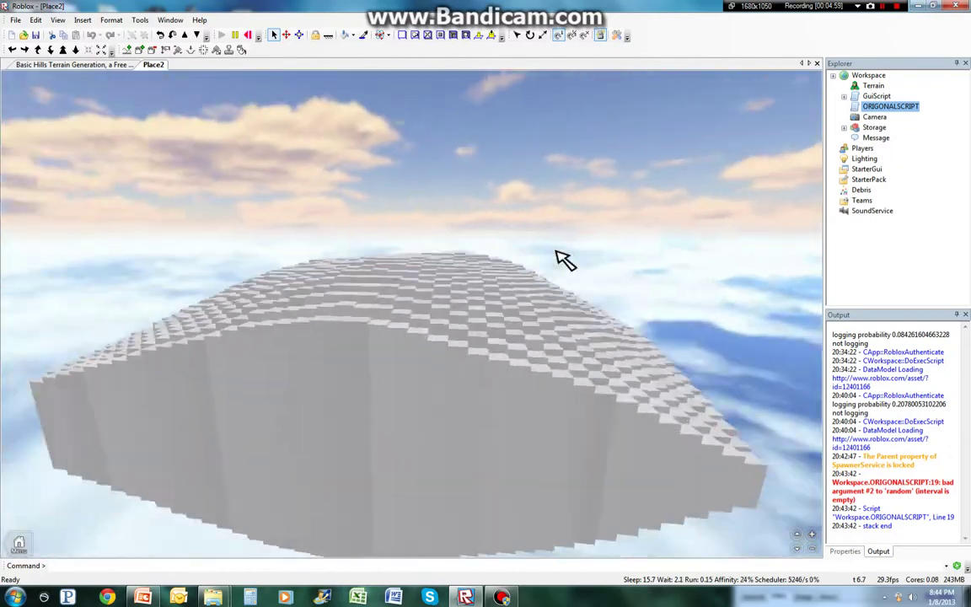
right_click_drag(556, 251, 554, 249)
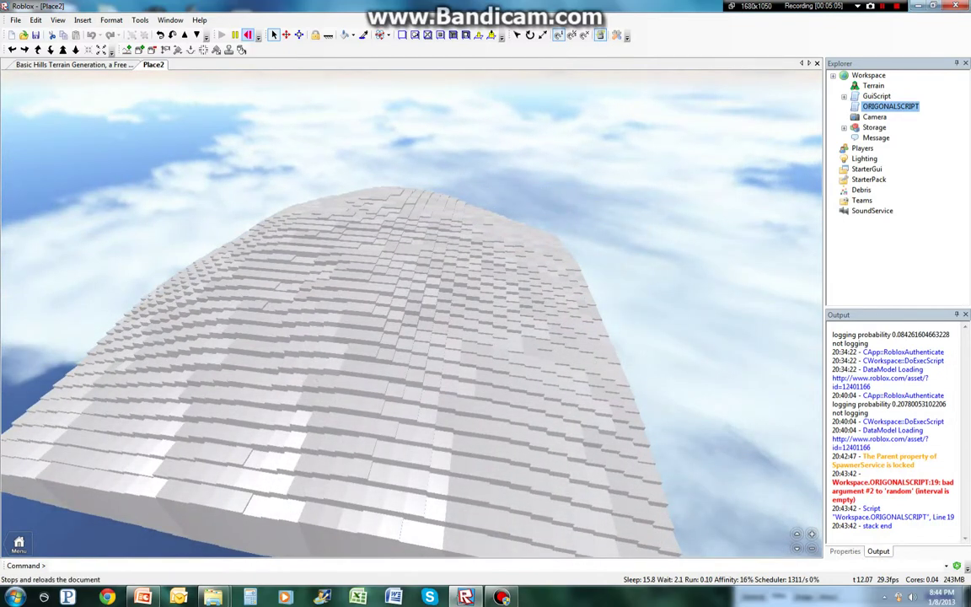
left_click(247, 34)
Reopen ORIGONALSCRIPT, set Changes to 10, and close the script editor.
double_click(890, 106)
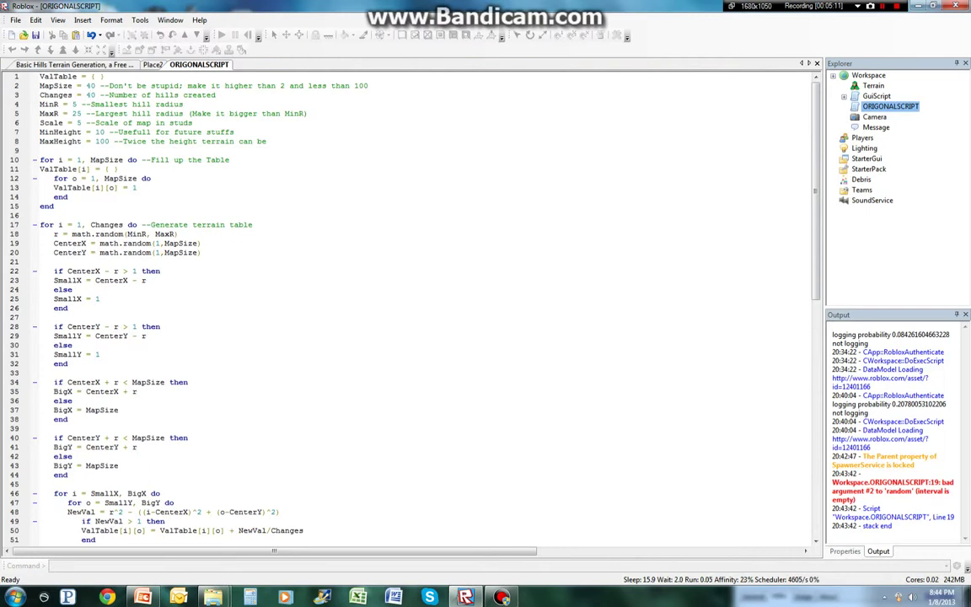
key("BackSpace")
type("1")
left_click(817, 63)
Run the simulation with fewer hills, examine the terrain surface up close and from several sides, and reset the simulation.
left_click(222, 34)
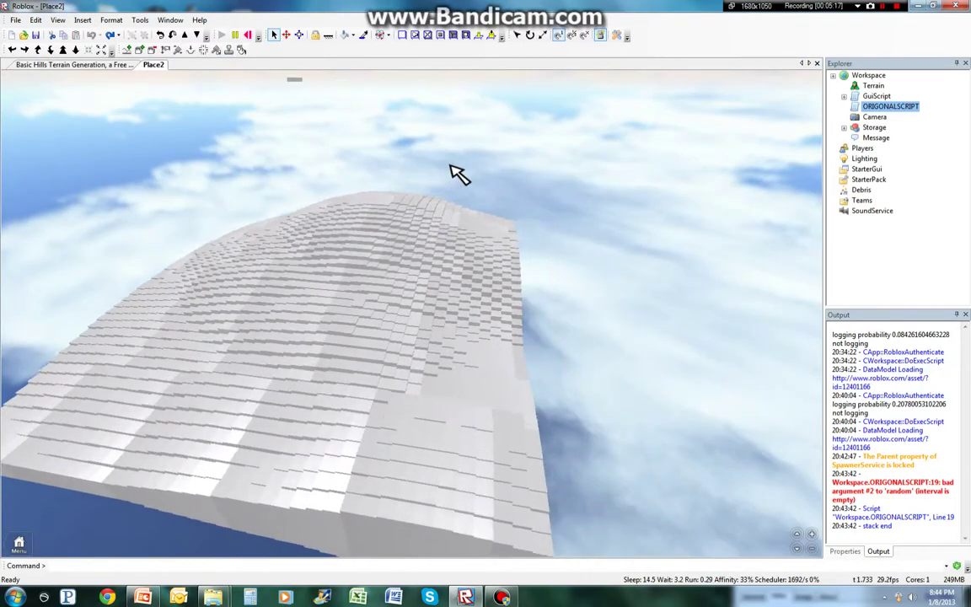
right_click_drag(452, 166, 451, 168)
right_click_drag(527, 327, 549, 324)
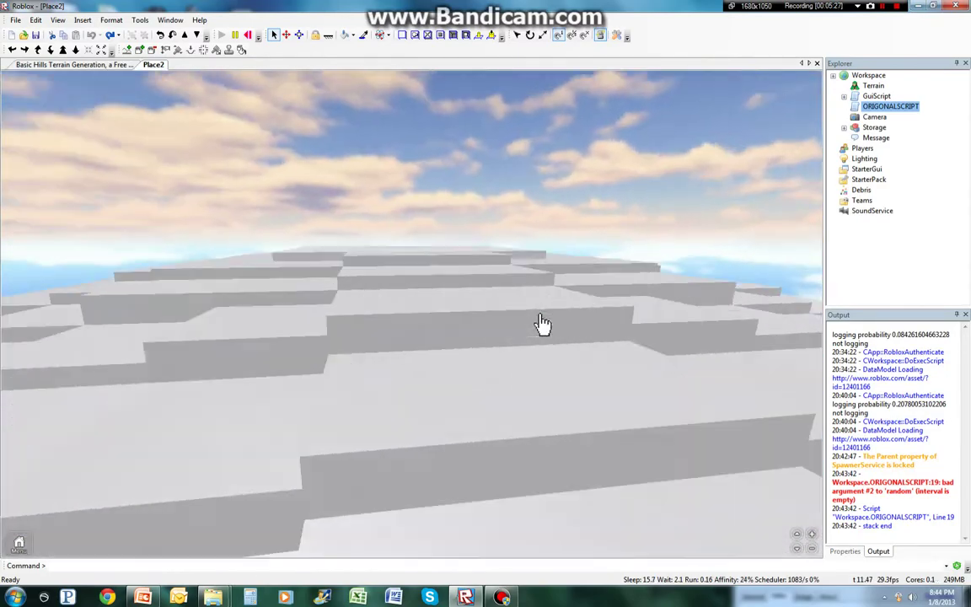
scroll(542, 324, "down", 5)
right_click_drag(506, 285, 534, 289)
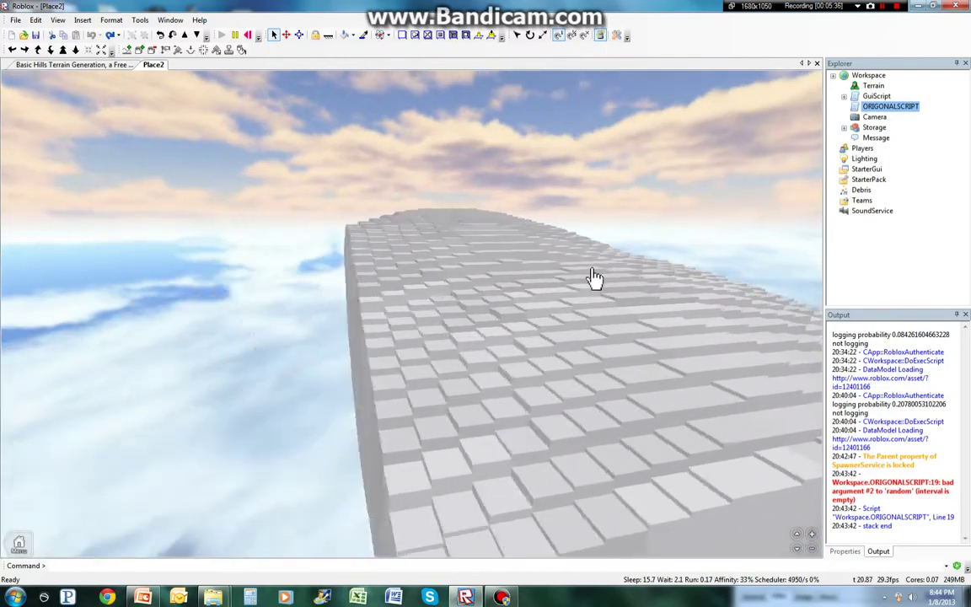
right_click_drag(595, 277, 603, 279)
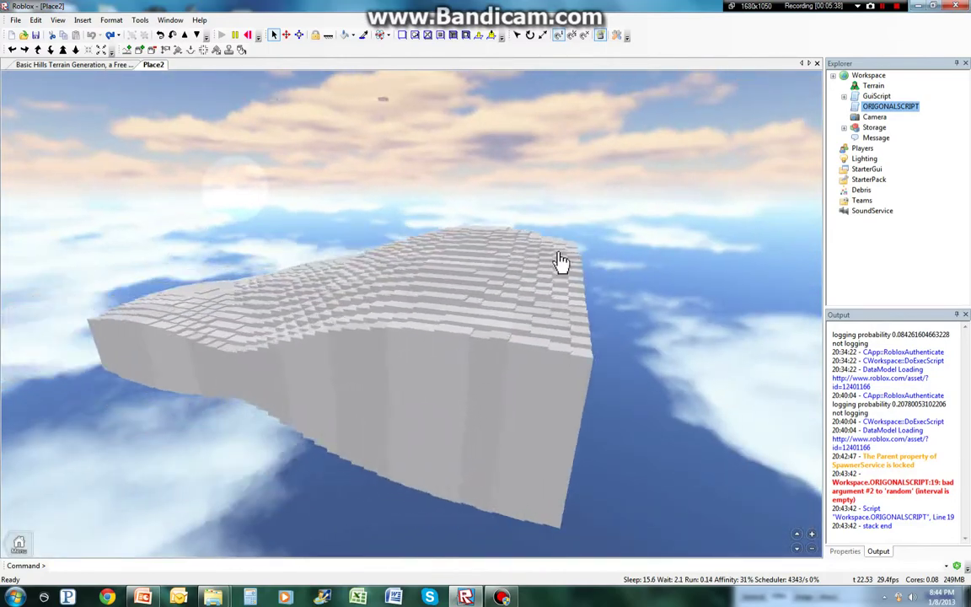
right_click_drag(557, 254, 562, 257)
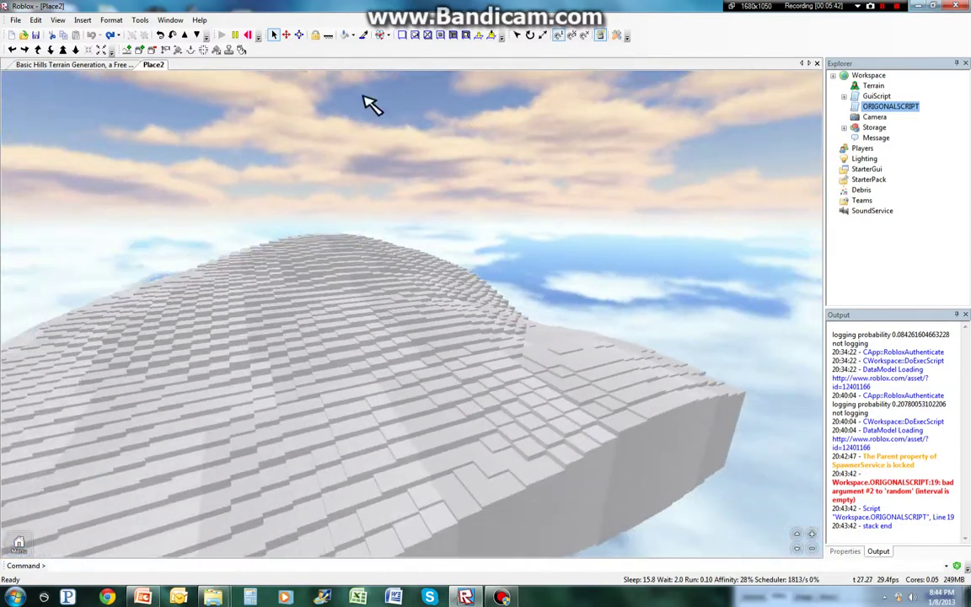
right_click_drag(363, 96, 453, 204)
left_click(247, 36)
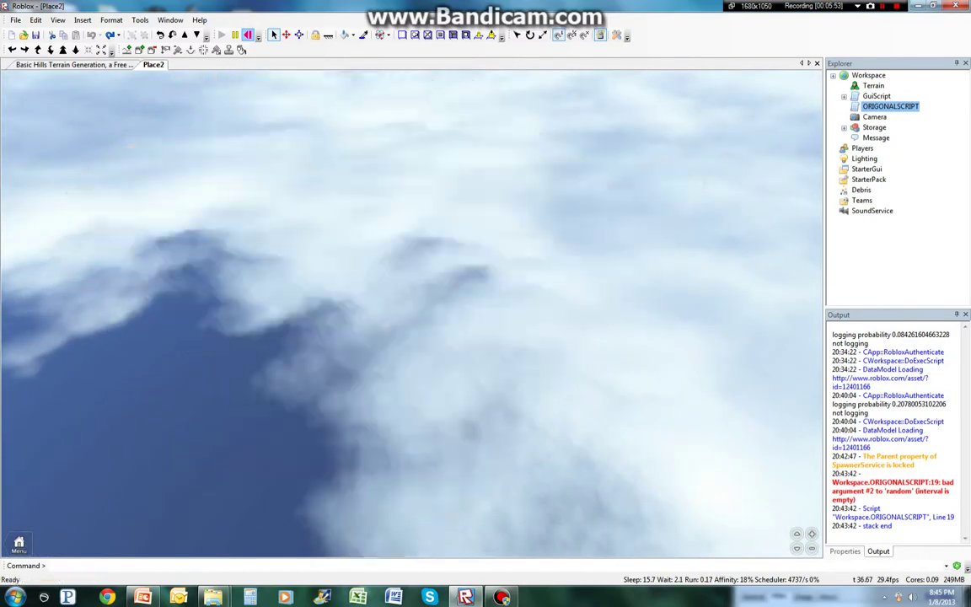
Reopen ORIGONALSCRIPT and set MaxR to 15 and Changes to 30.
double_click(890, 106)
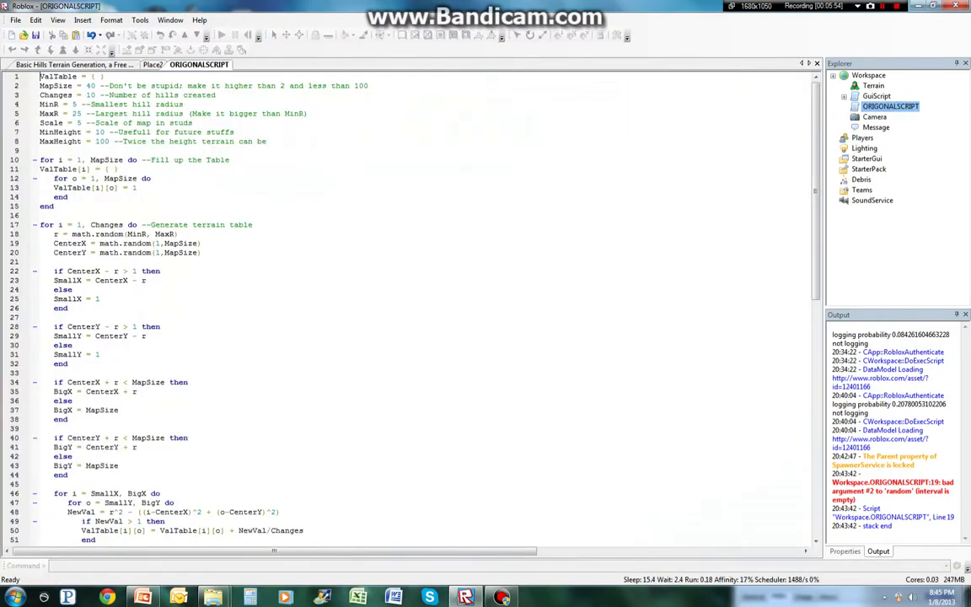
double_click(76, 113)
key("BackSpace")
type("1")
left_click(91, 95)
key("BackSpace")
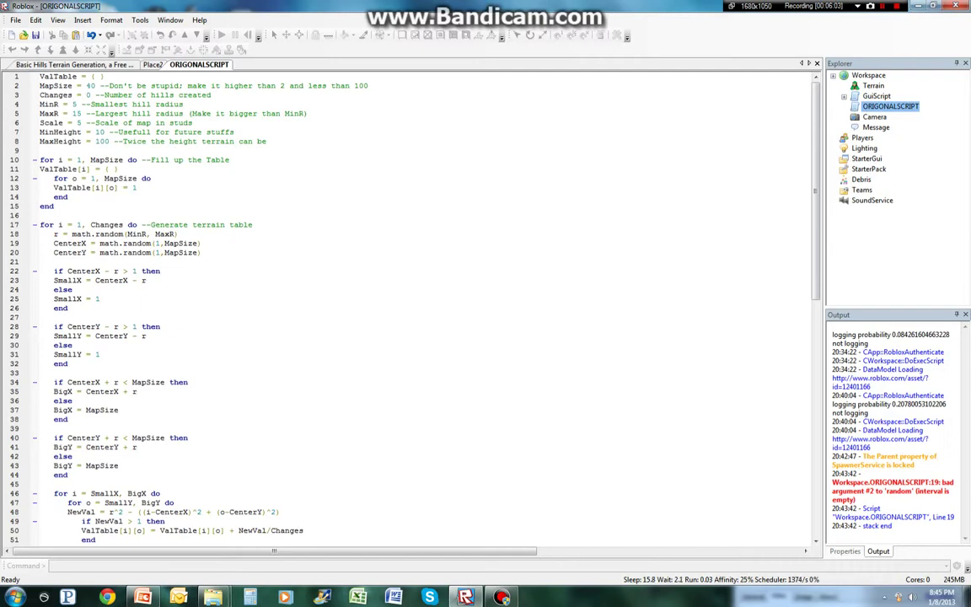
type("4")
Set MapSize to 50 and MaxHeight to 300, and close the script editor.
key("Up")
key("BackSpace")
type("5")
left_click(104, 142)
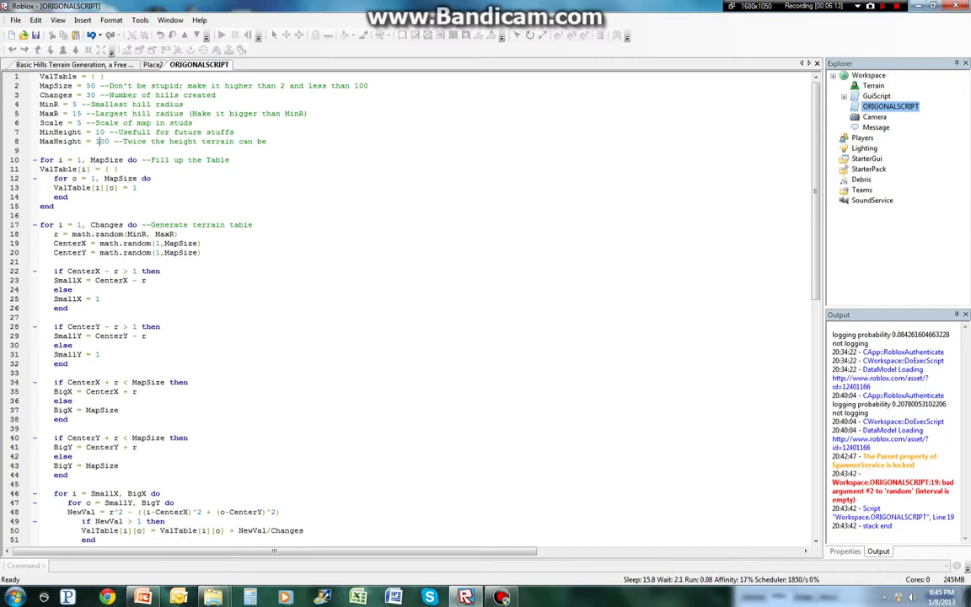
key("BackSpace")
type("3")
left_click(817, 63)
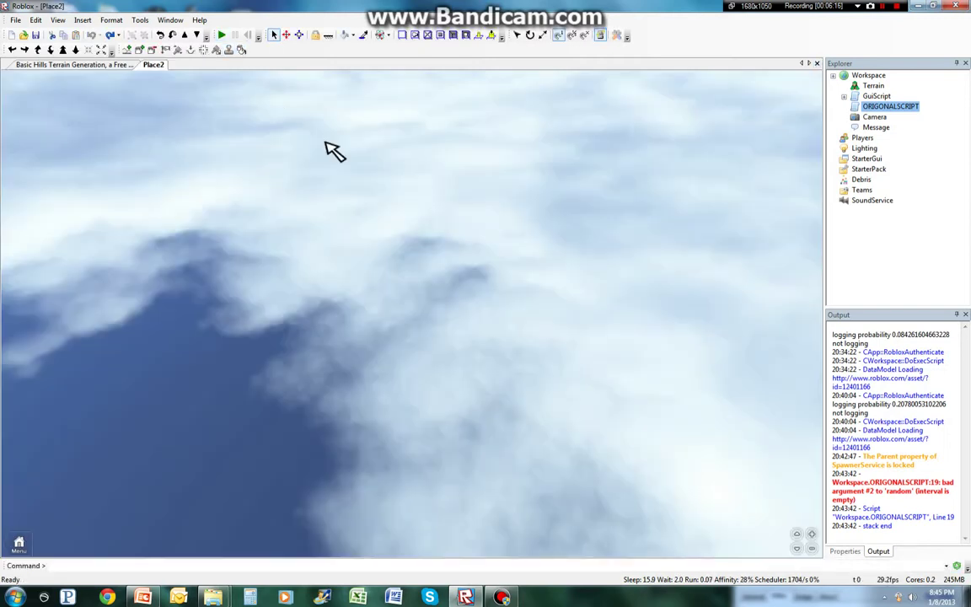
Run the simulation with the new settings and fly around the generated mountains, examining the slopes, peaks, outer walls and valley.
key("F5")
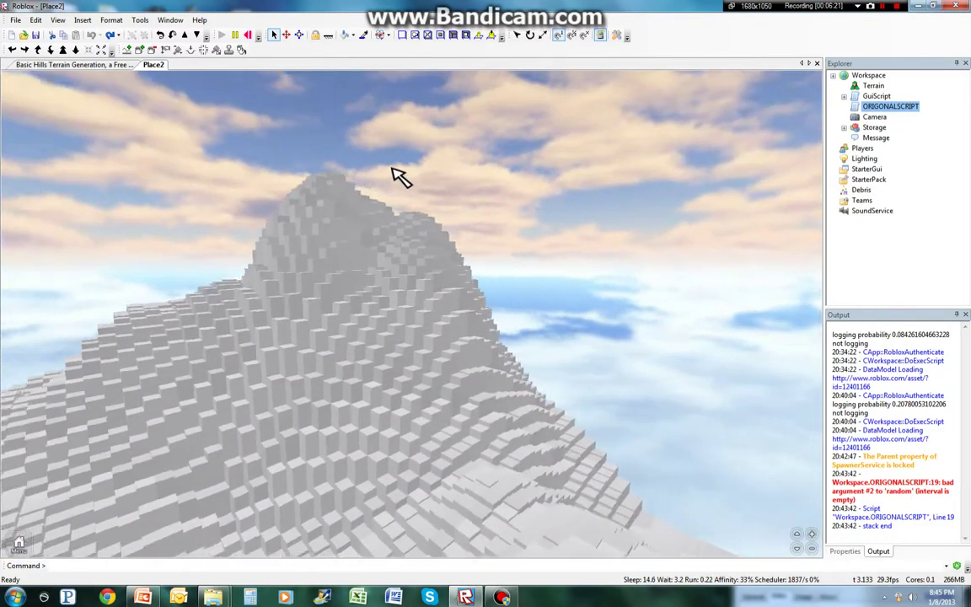
key("w")
right_click_drag(393, 169, 392, 169)
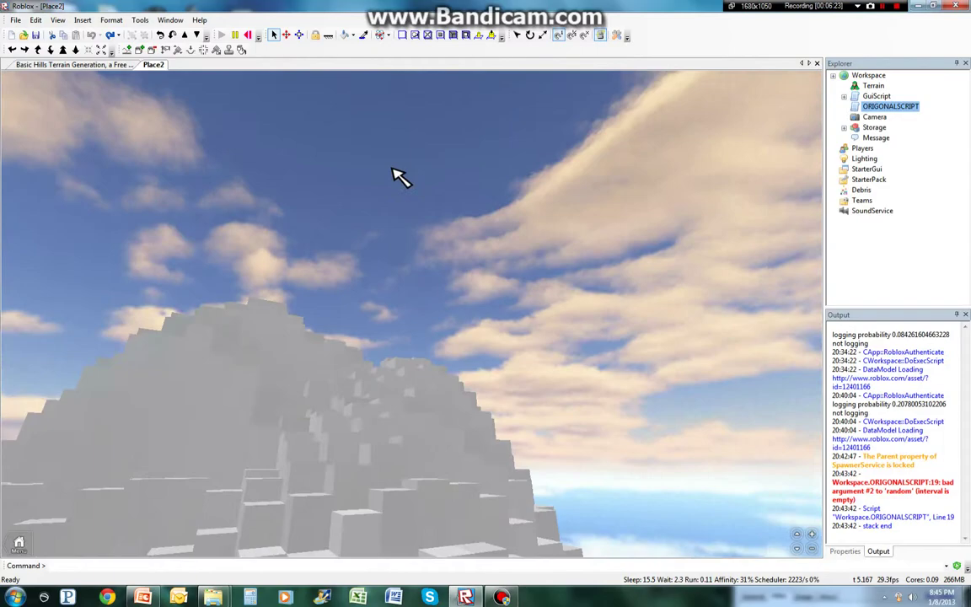
key("w")
key("w")
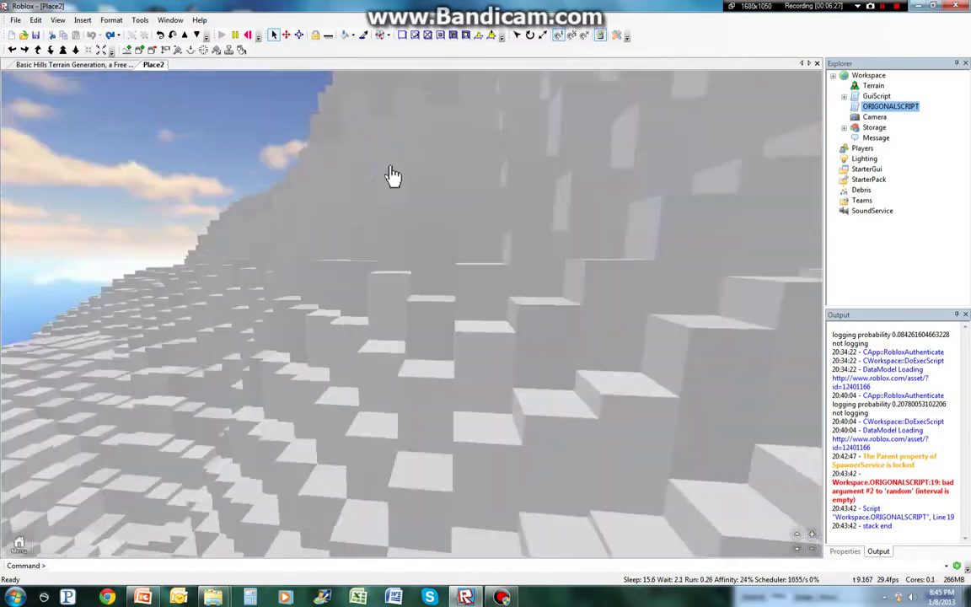
key("w")
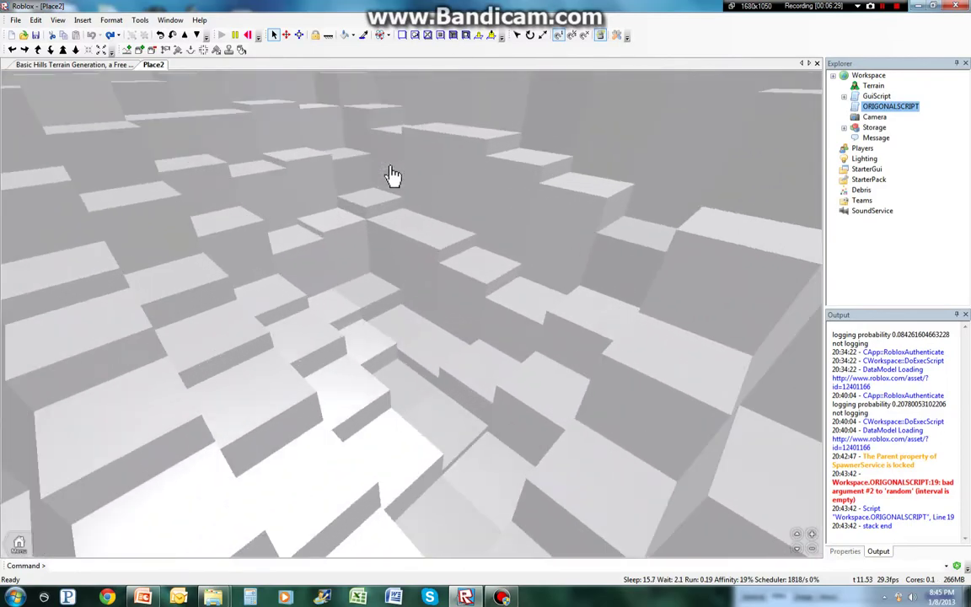
right_click_drag(390, 166, 391, 168)
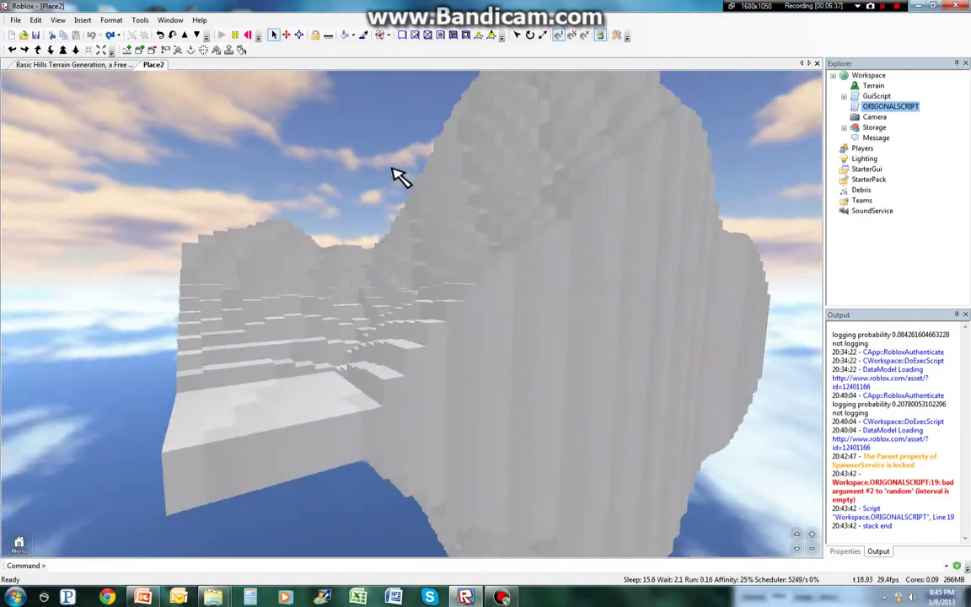
right_click_drag(394, 175, 393, 174)
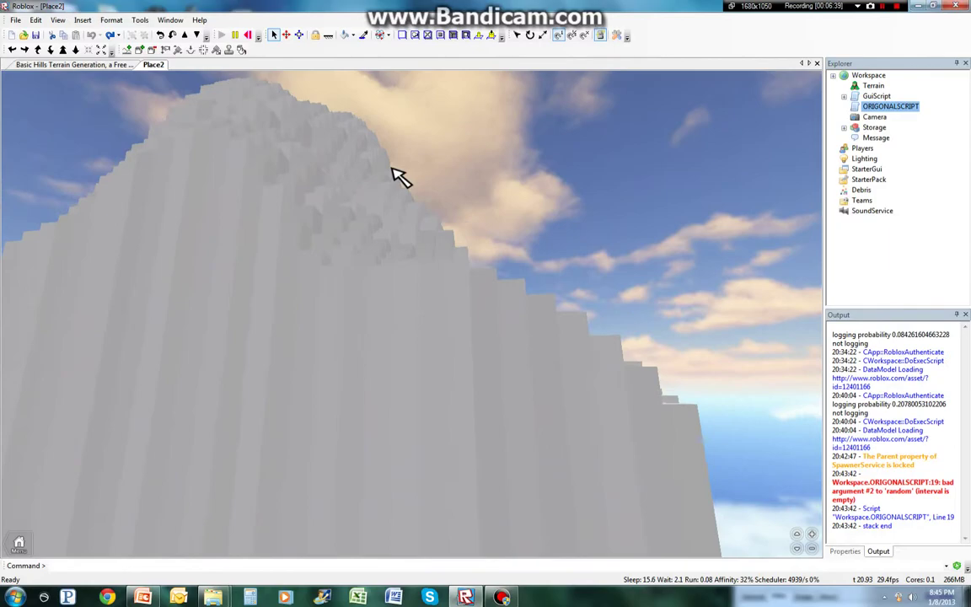
key("w")
right_click_drag(392, 168, 391, 168)
key("w")
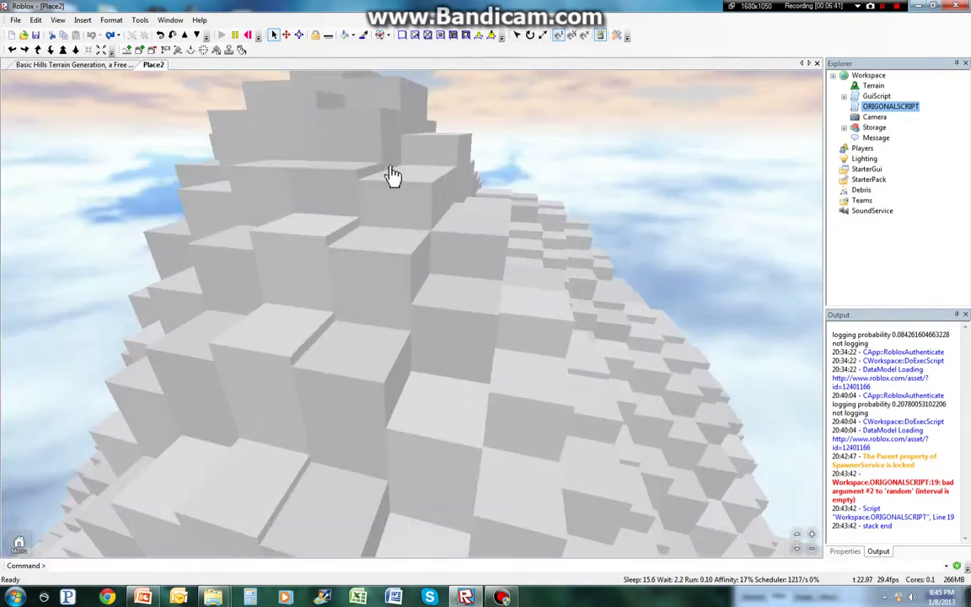
scroll(396, 175, "down", 5)
scroll(398, 175, "up", 3)
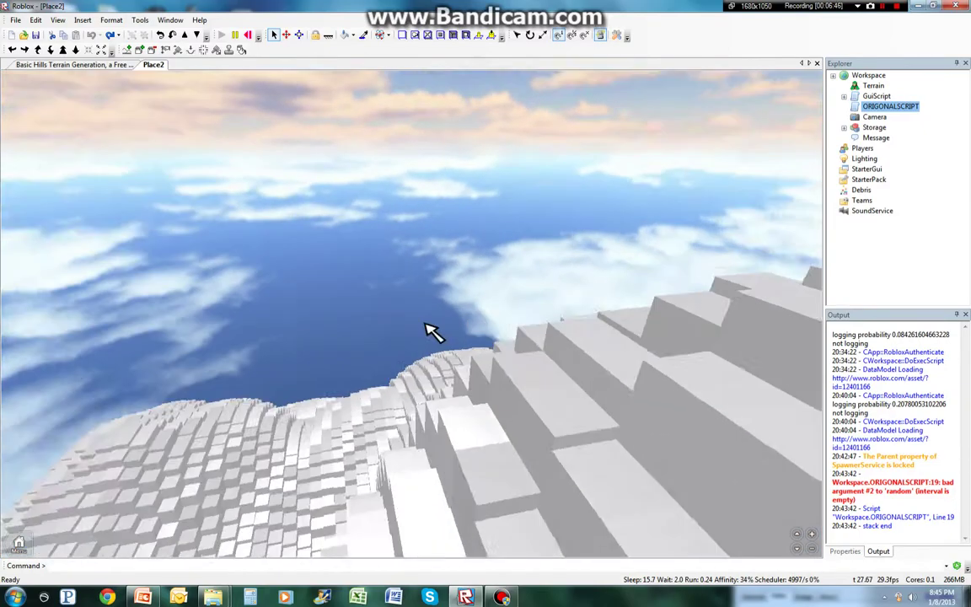
right_click_drag(426, 324, 426, 324)
key("w")
key("w")
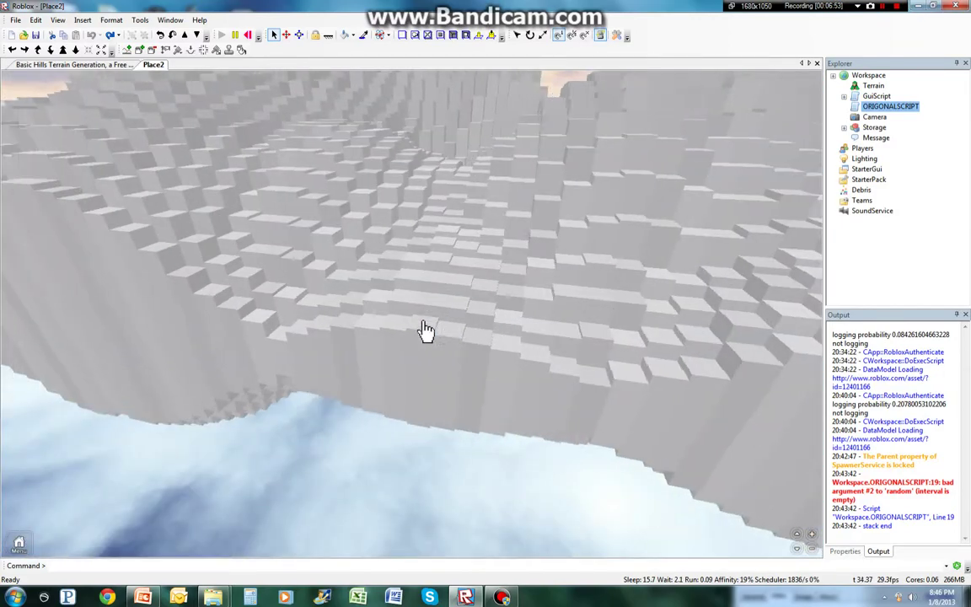
Fly to the mountain's summit, expand the Storage model and check the Size property of the block at the peak.
right_click_drag(426, 330, 431, 331)
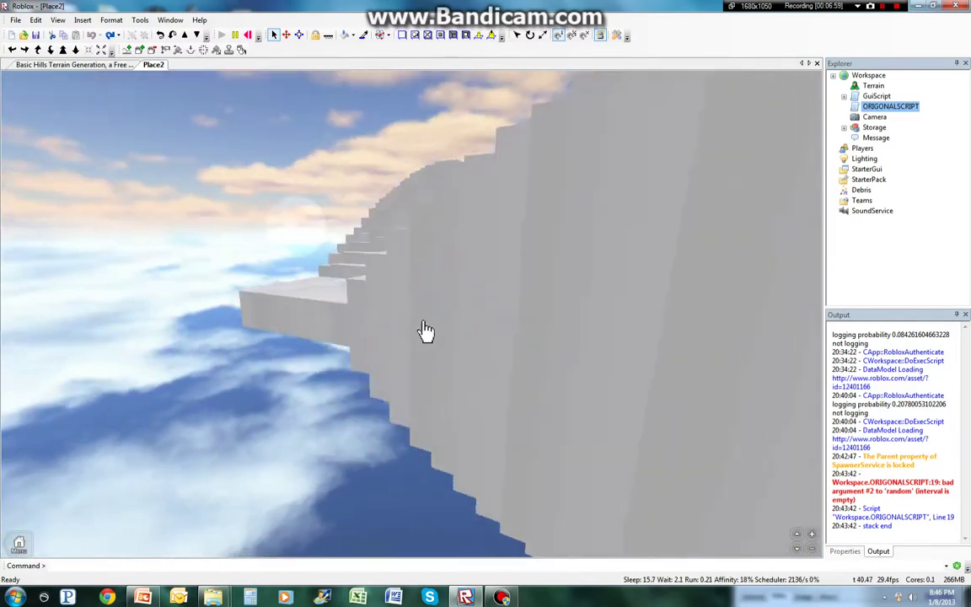
right_click_drag(426, 330, 424, 268)
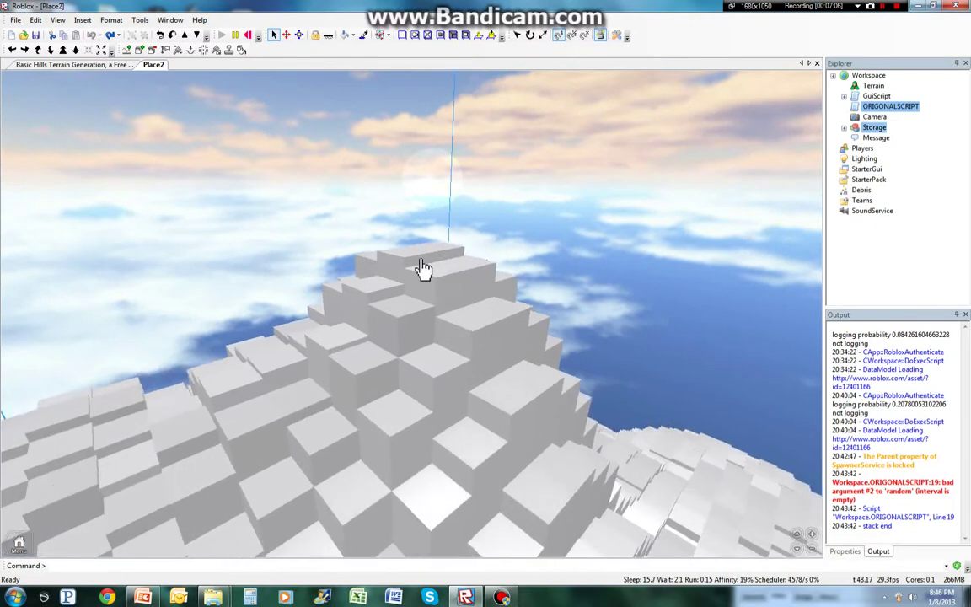
double_click(871, 127)
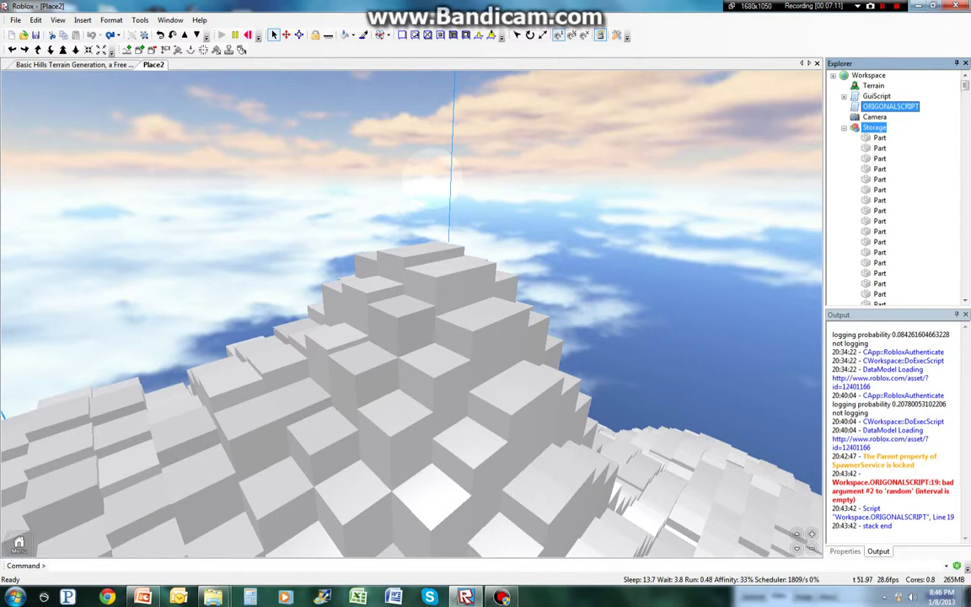
left_click(144, 35)
left_click(413, 266)
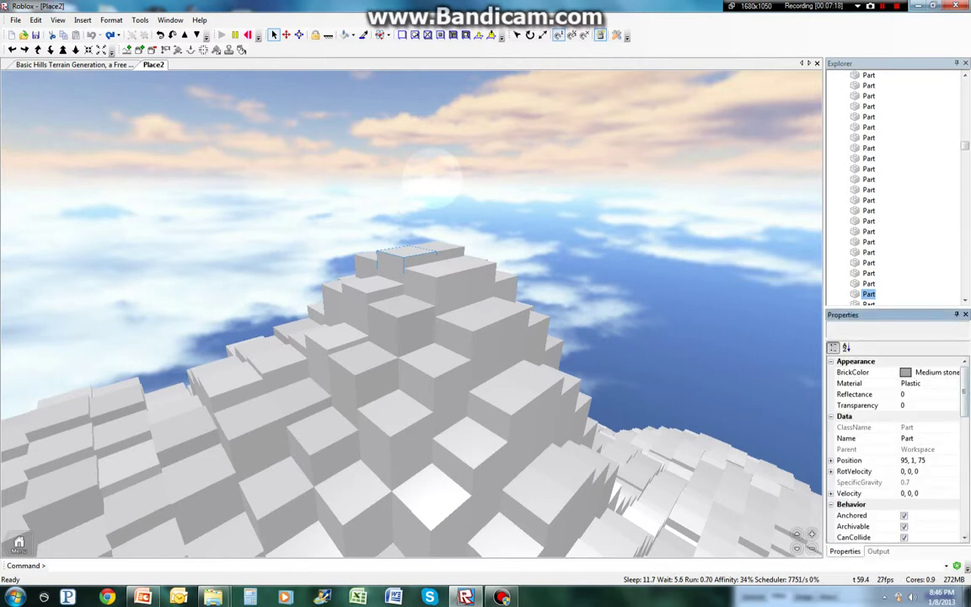
scroll(893, 447, "down", 6)
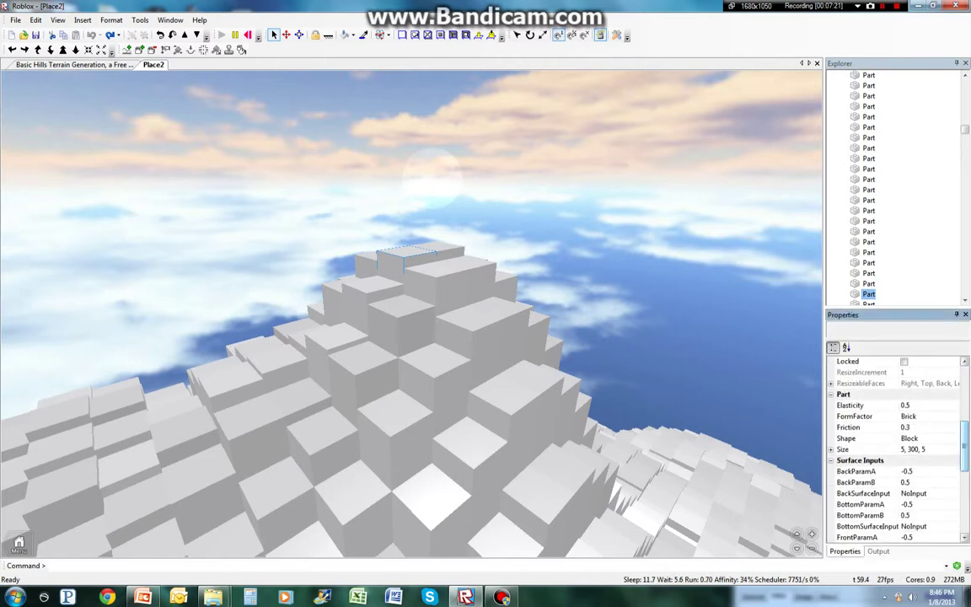
Deselect the summit block, view the neighbouring tall mountain and reset the simulation.
left_click(563, 139)
right_click_drag(562, 139, 562, 138)
right_click_drag(637, 156, 644, 163)
left_click(247, 34)
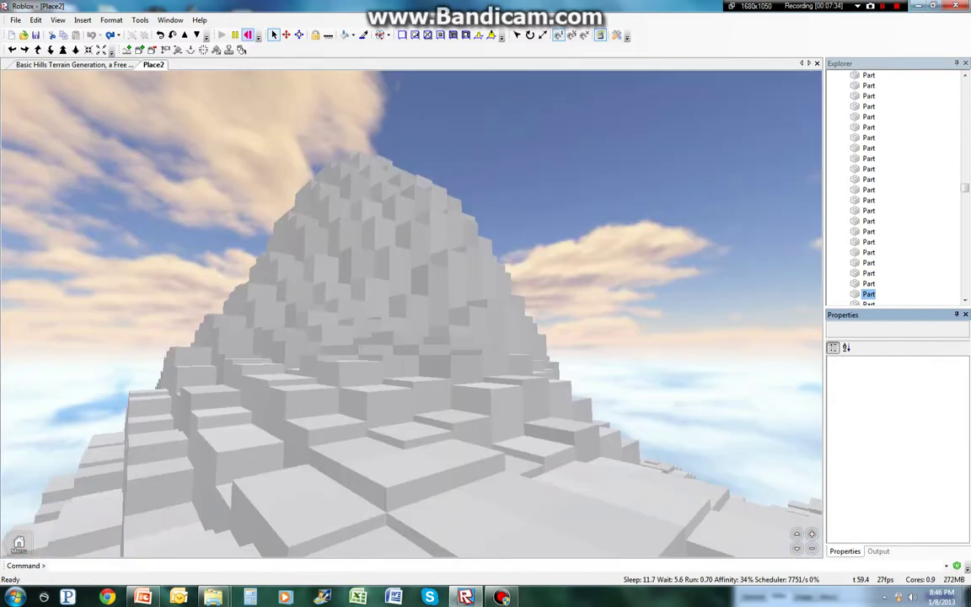
key("shift+F5")
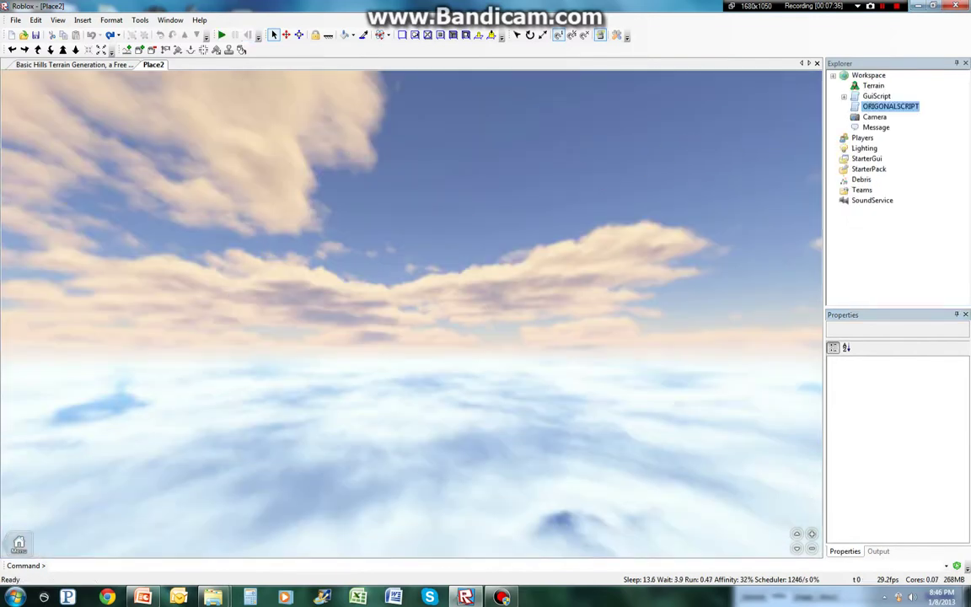
Open ORIGONALSCRIPT and examine the settings at its start and the loop that fills ValTable.
double_click(890, 106)
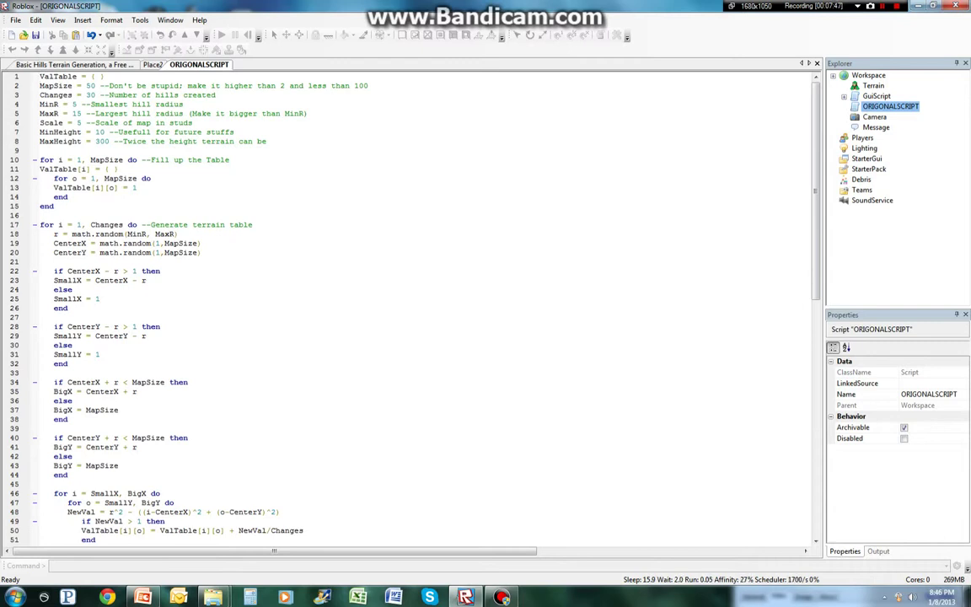
left_click_drag(68, 197, 101, 160)
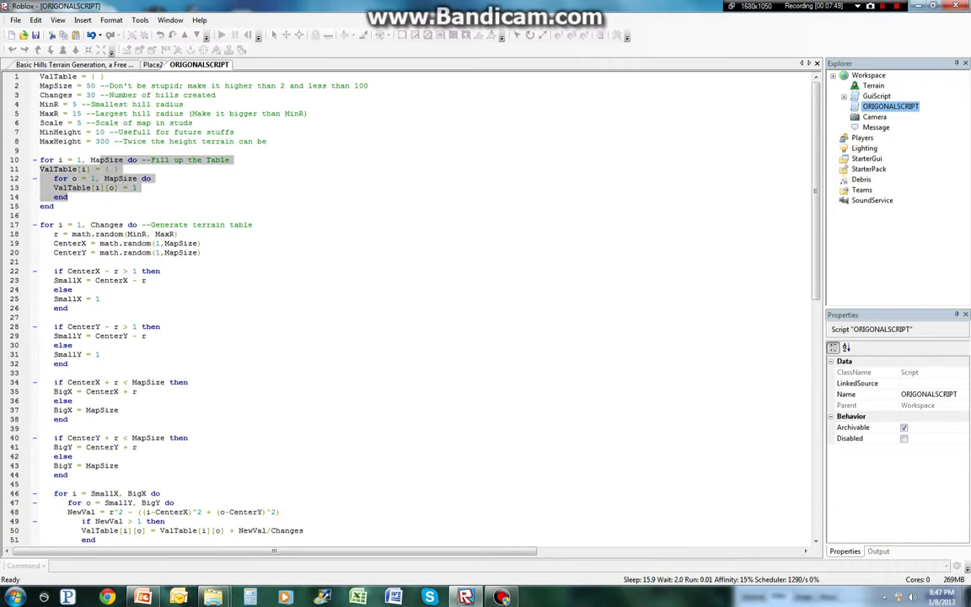
left_click(119, 169)
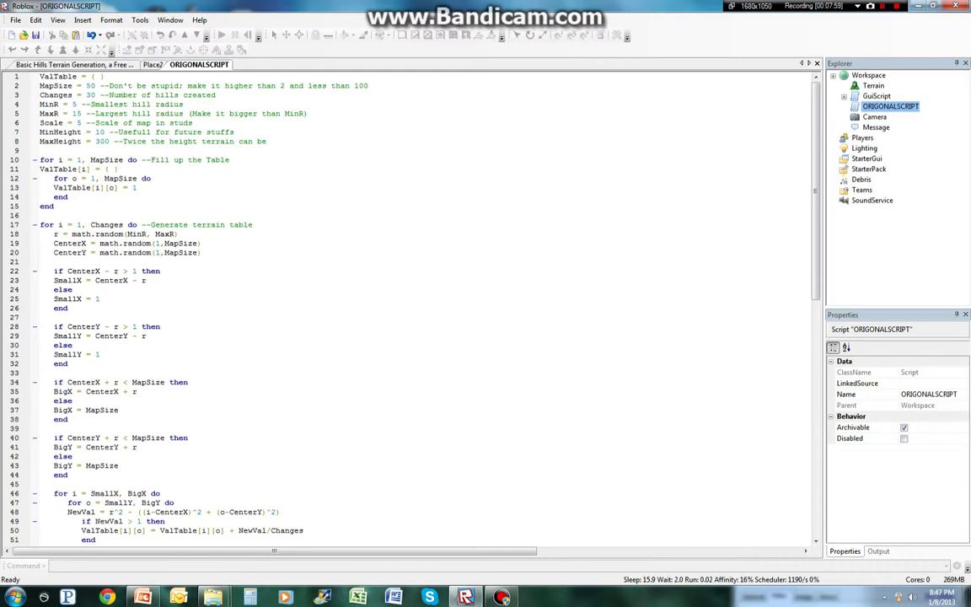
left_click(90, 76)
scroll(371, 307, "down", 18)
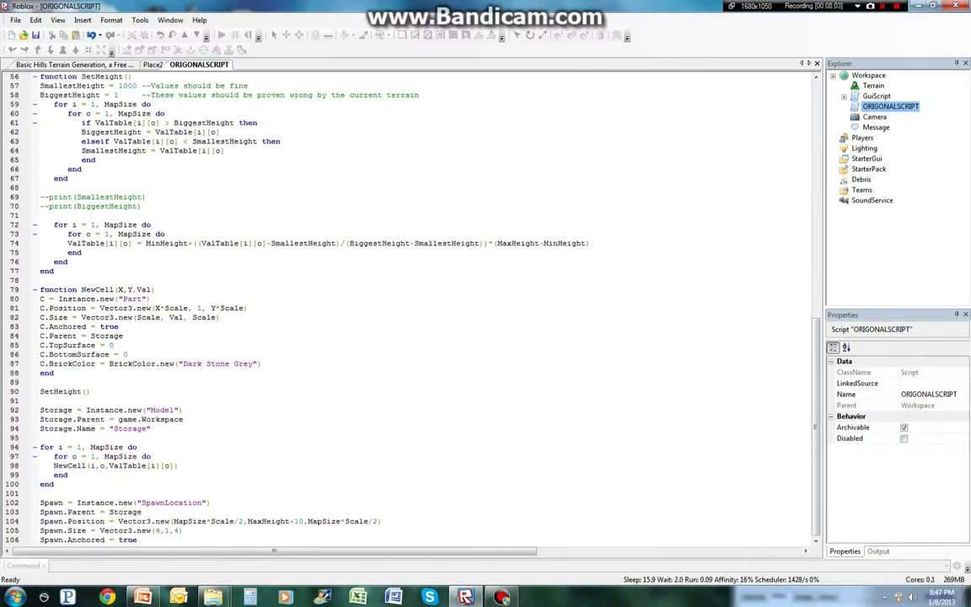
scroll(370, 308, "up", 18)
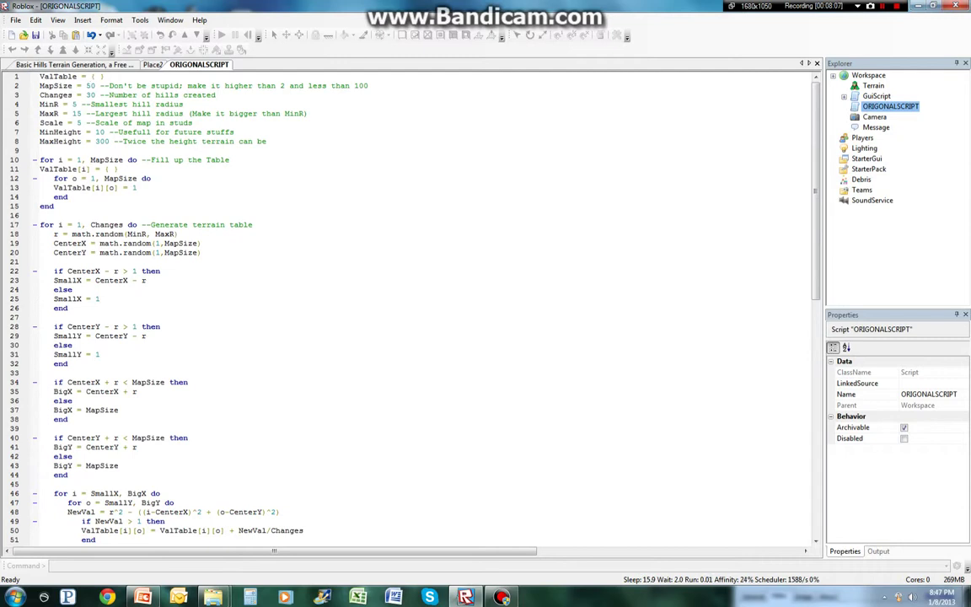
Examine the terrain-generation loop, including the random radius and centre, the map-edge limits and the NewVal formula.
scroll(371, 308, "down", 1)
scroll(371, 307, "down", 1)
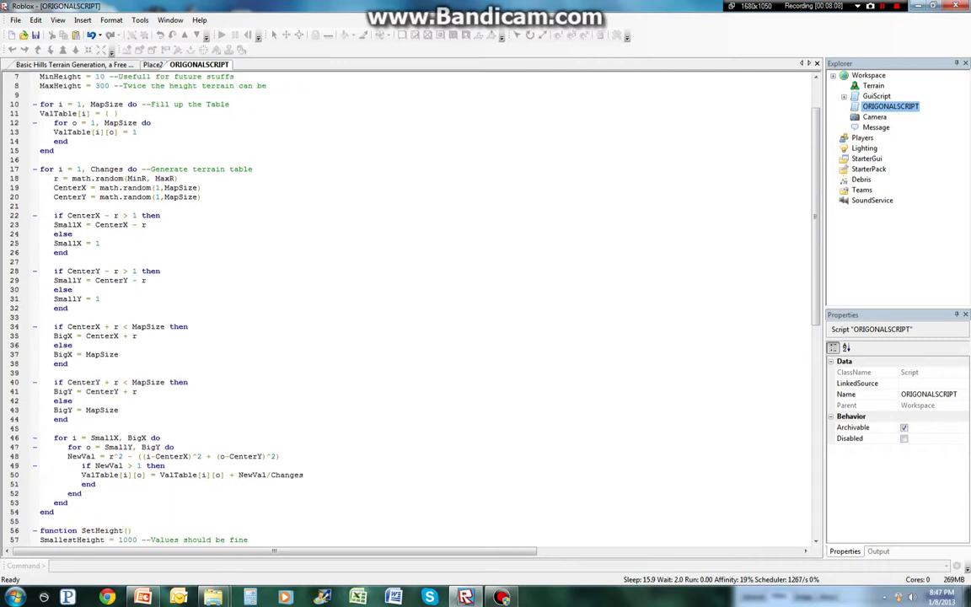
scroll(370, 308, "down", 1)
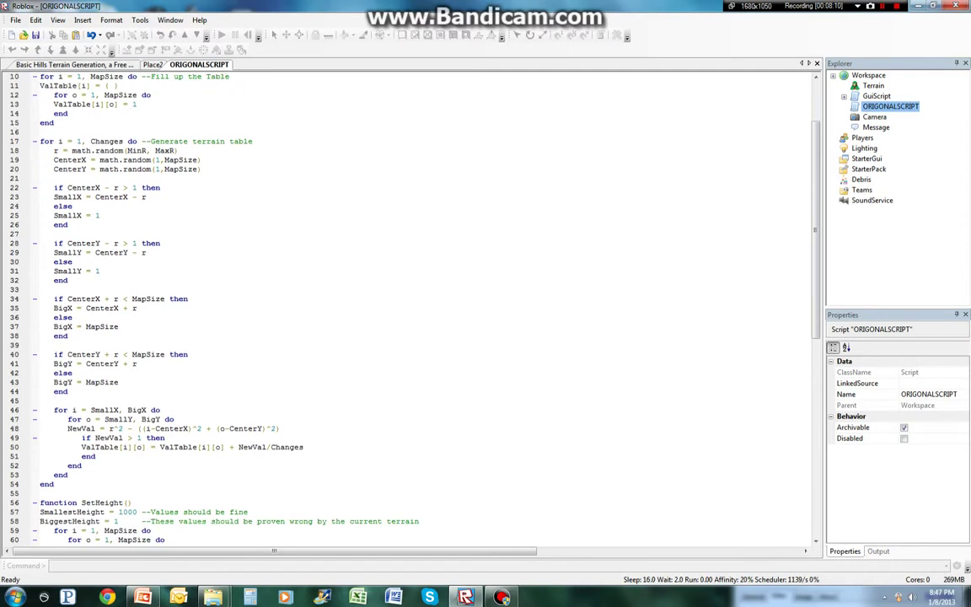
scroll(371, 308, "up", 3)
scroll(371, 308, "down", 2)
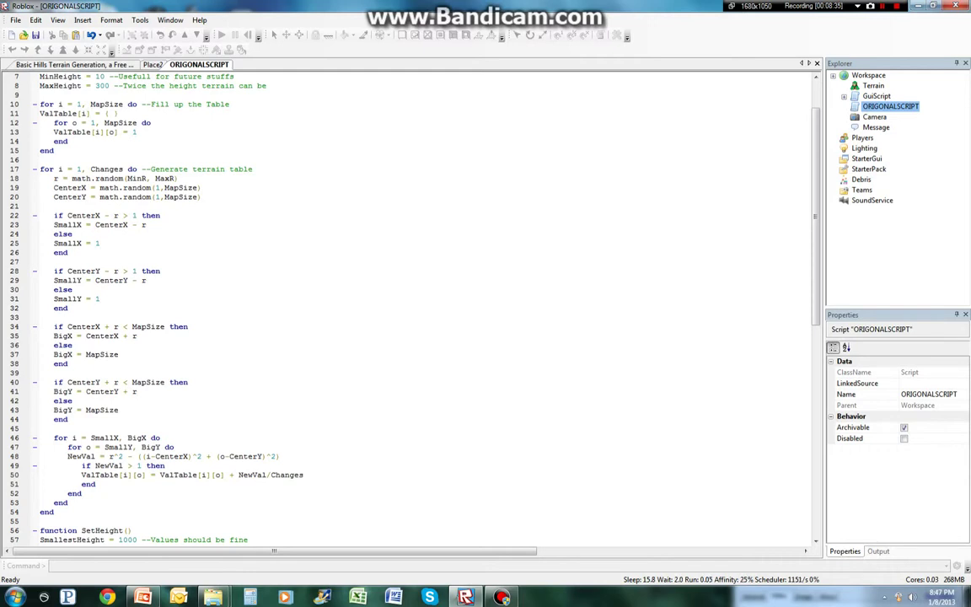
scroll(371, 303, "down", 1)
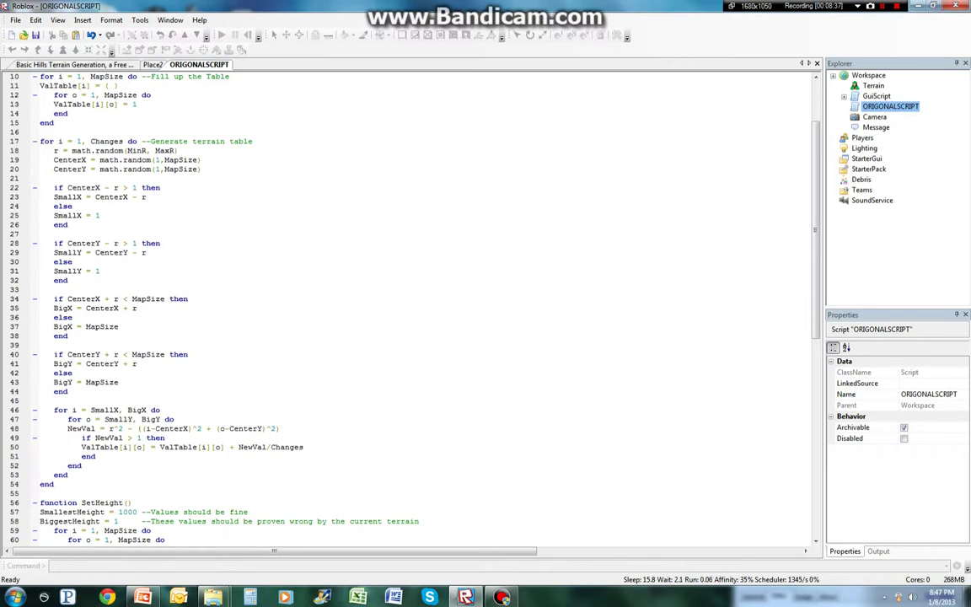
scroll(371, 303, "down", 2)
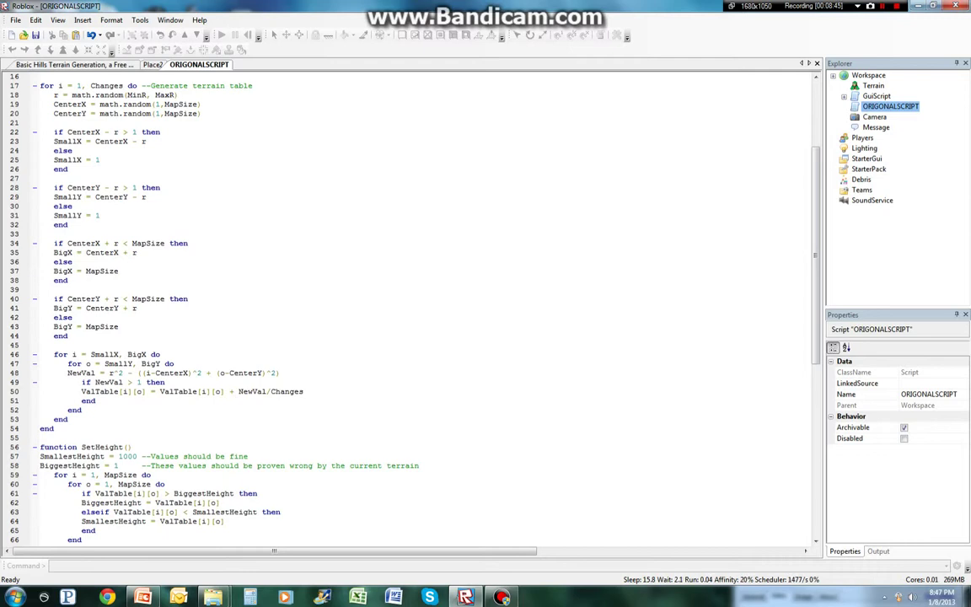
scroll(412, 307, "down", 2)
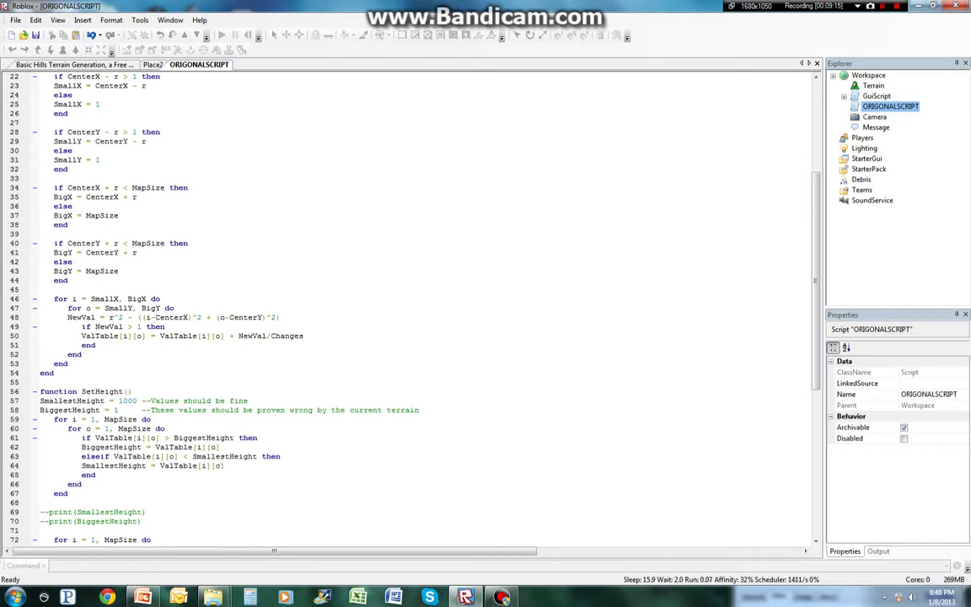
scroll(123, 310, "down", 2)
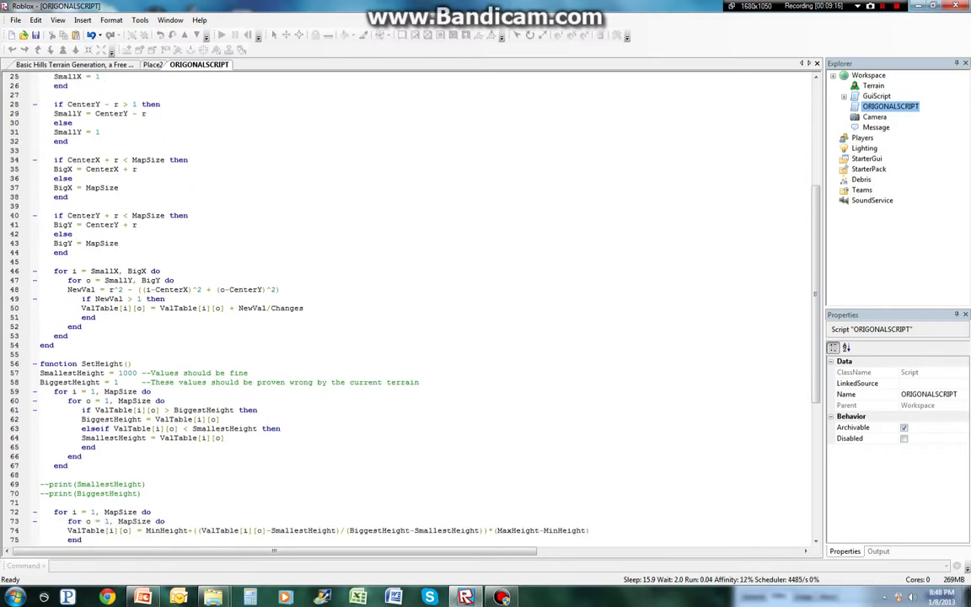
Examine the SetHeight and NewCell functions and the storage and spawn code, and skim through the whole script again.
left_click(136, 344)
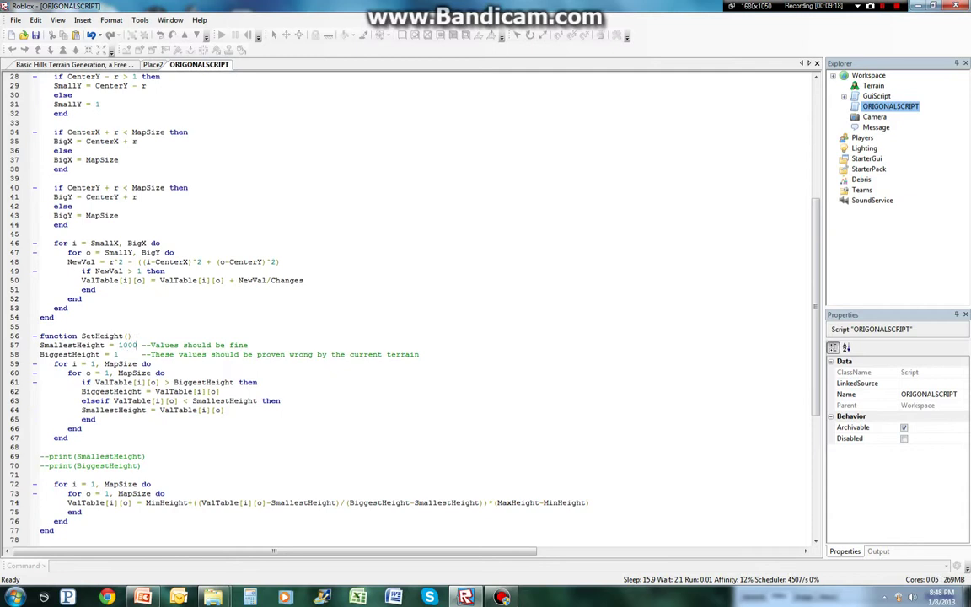
left_click(136, 354)
scroll(123, 320, "down", 2)
scroll(136, 298, "down", 2)
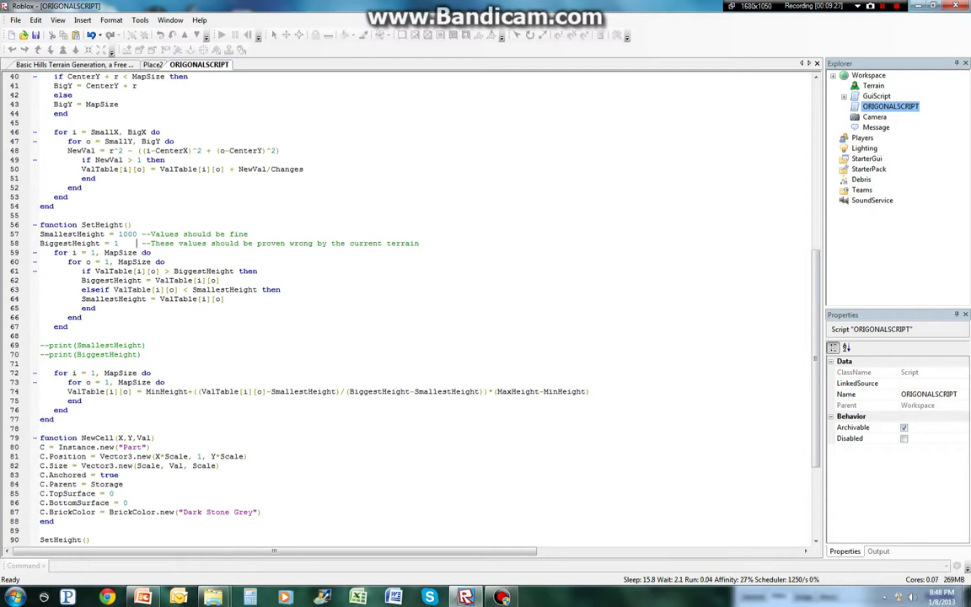
scroll(374, 303, "down", 2)
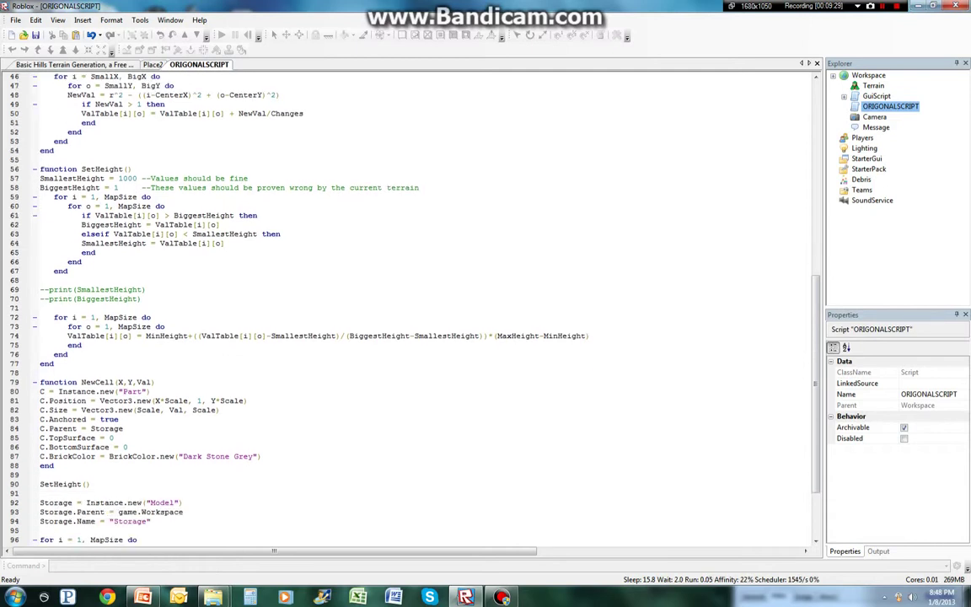
scroll(374, 303, "down", 2)
scroll(373, 303, "down", 2)
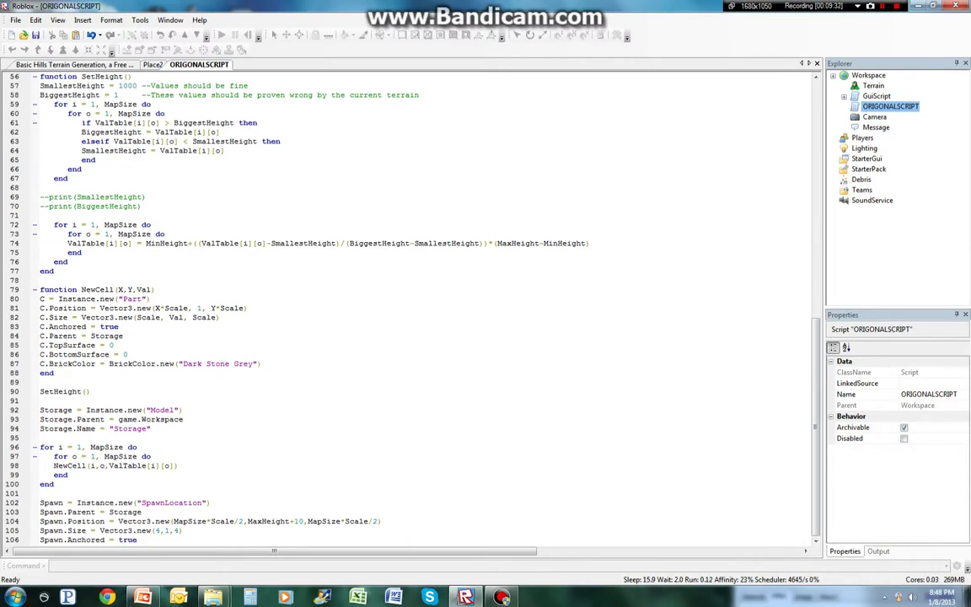
scroll(413, 308, "up", 15)
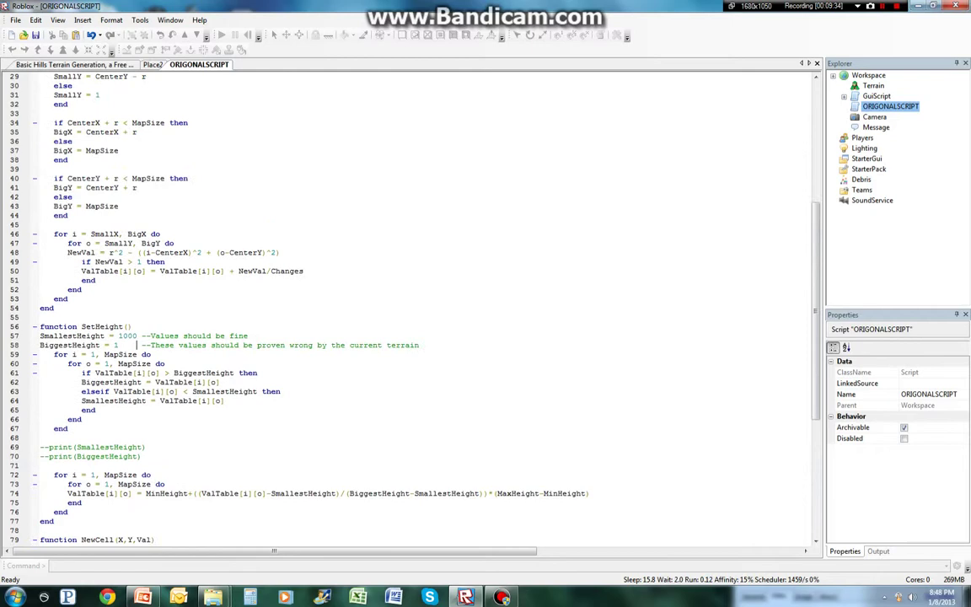
scroll(413, 307, "up", 3)
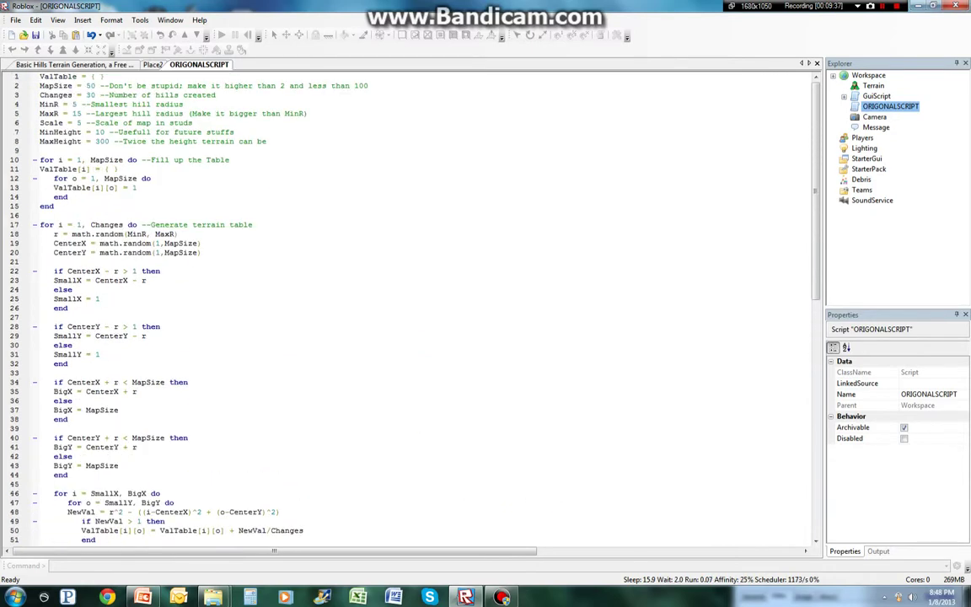
scroll(413, 307, "down", 7)
scroll(136, 94, "down", 11)
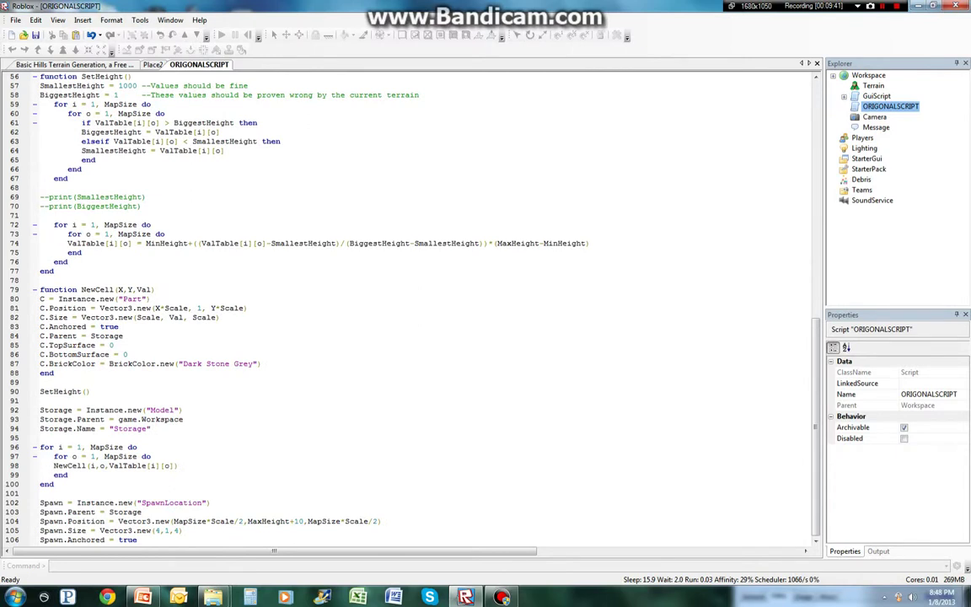
Close the script editor, run the simulation and look over the newly generated mountains.
left_click(816, 63)
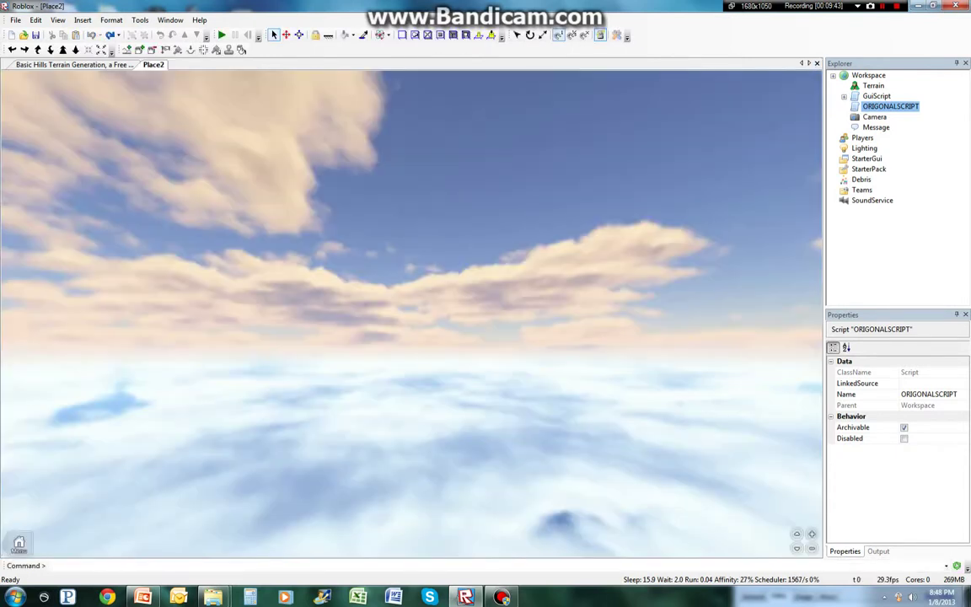
left_click(221, 34)
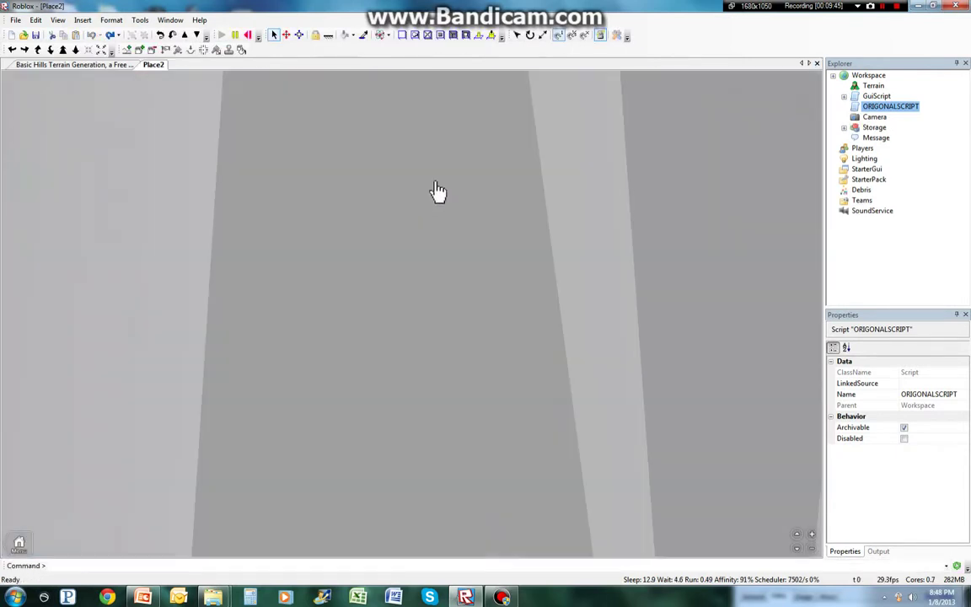
right_click_drag(462, 187, 462, 186)
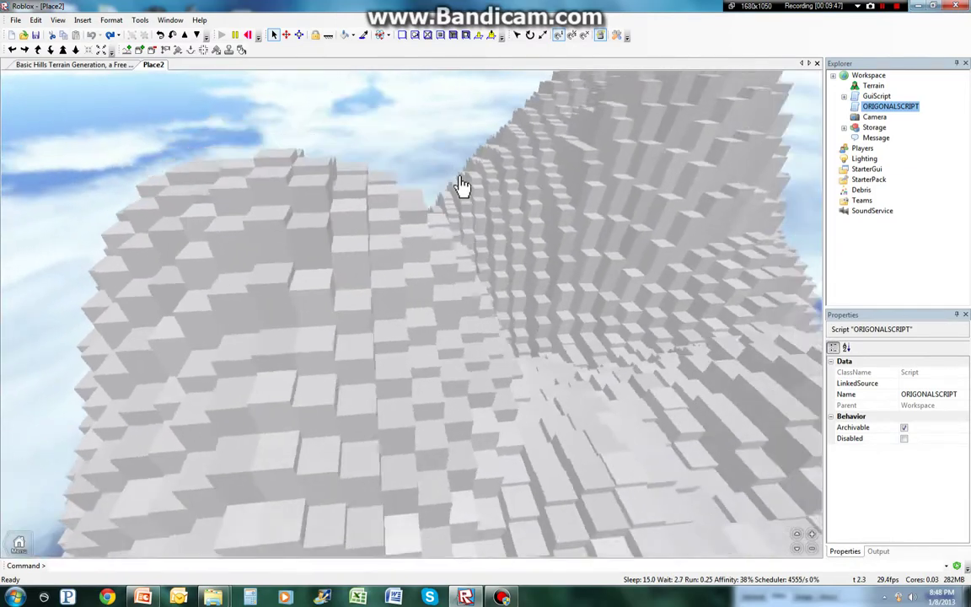